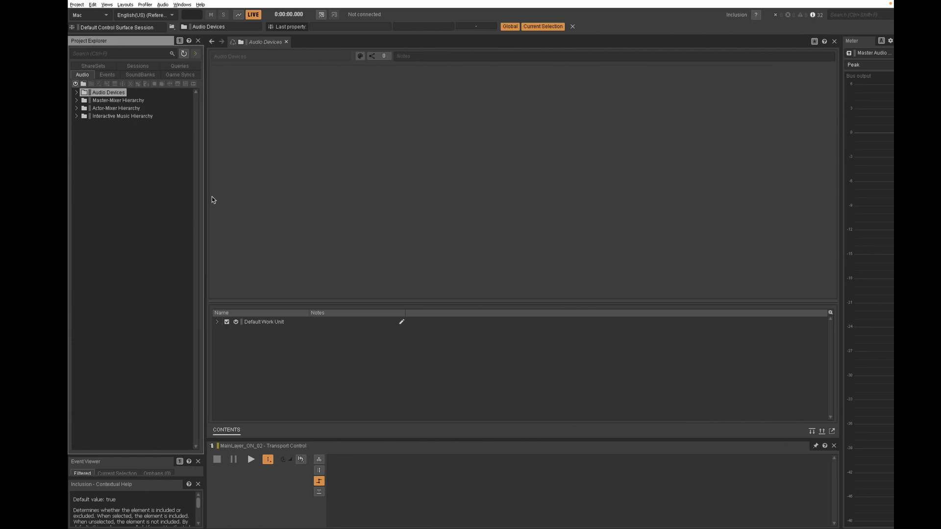
# Switch to the Unity editor and start Play mode for the demo scene
pyautogui.hotkey('alt', 'Tab')
pyautogui.click(457, 6)
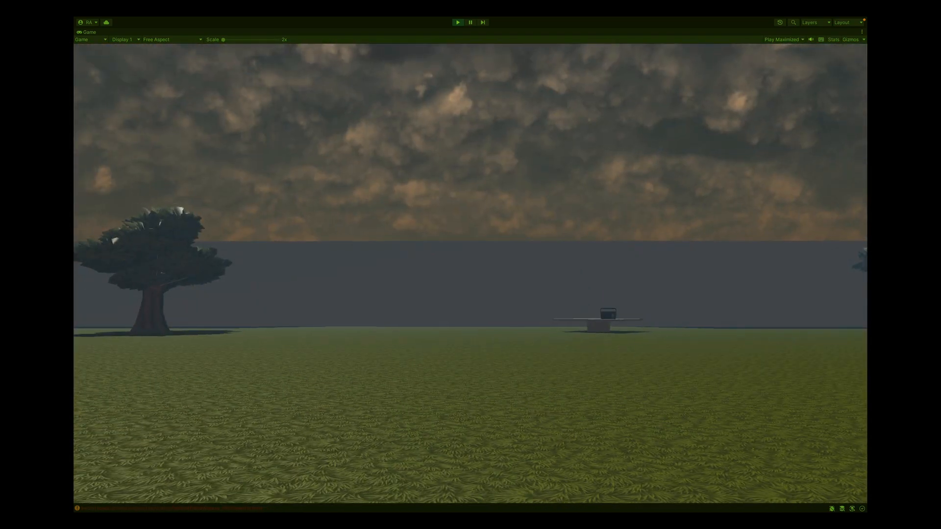
# Walk the player past the musical layering, 2D dialogue, UI click and 3D spatialized dialogue zones to hear each example
pyautogui.press('w')
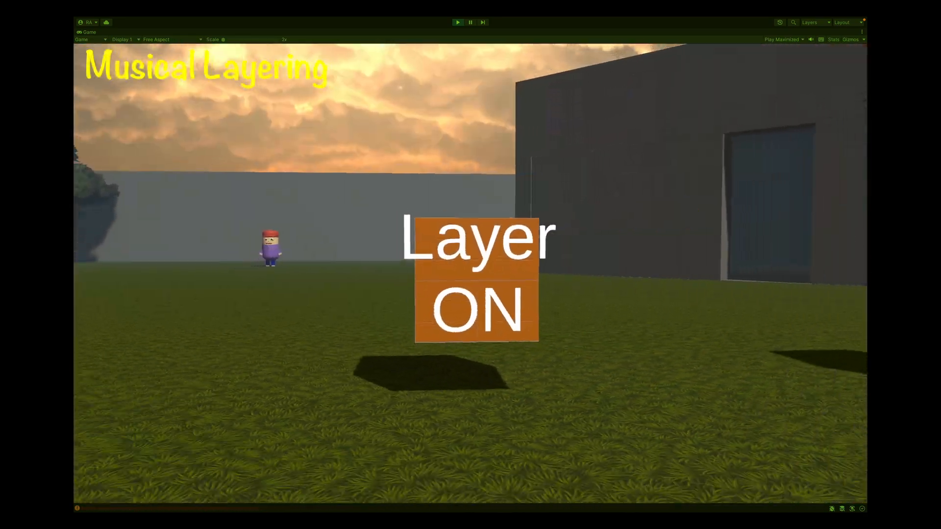
pyautogui.press('d')
pyautogui.press('w')
pyautogui.press('w')
pyautogui.press('s')
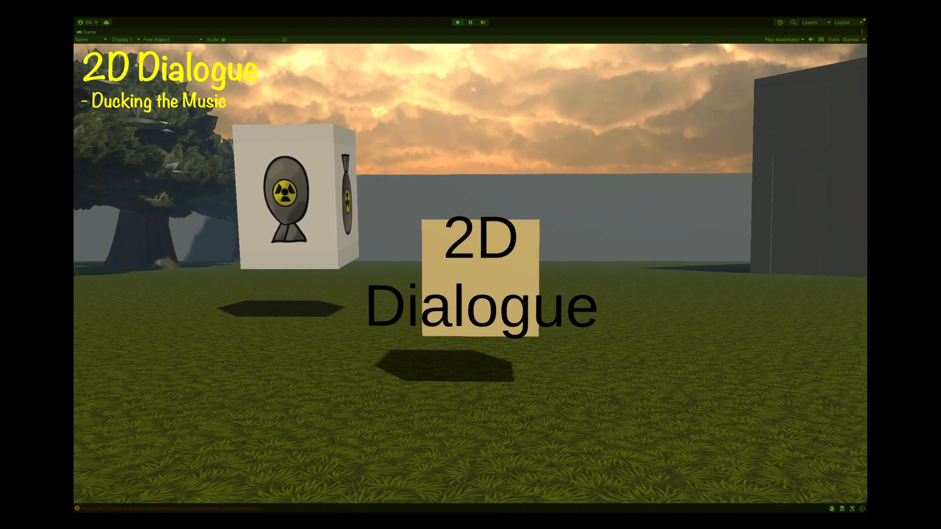
pyautogui.press('w')
pyautogui.press('w')
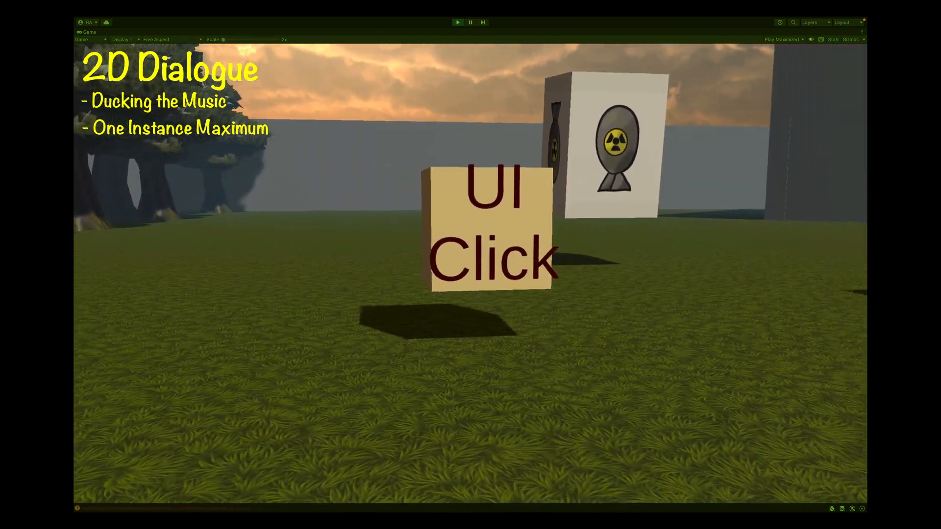
pyautogui.press('w')
pyautogui.press('s')
pyautogui.press('d')
pyautogui.press('w')
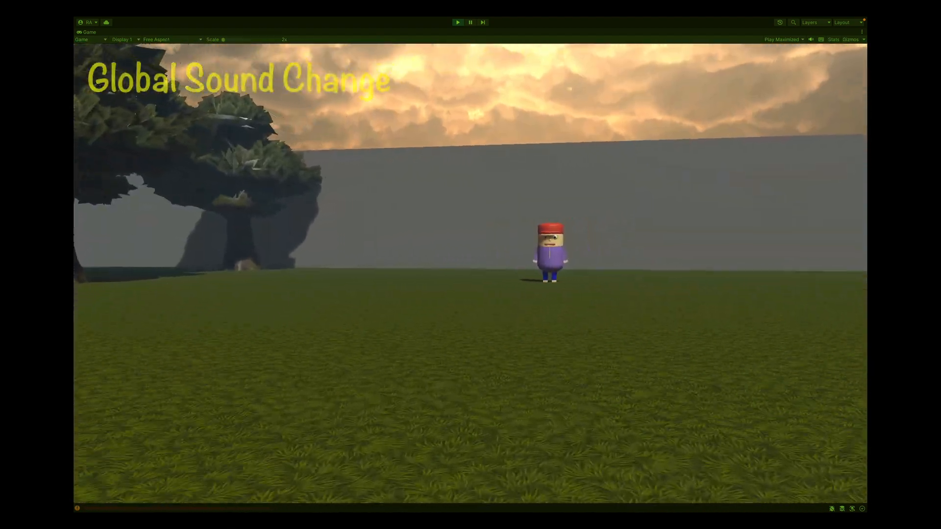
pyautogui.press('s')
pyautogui.press('w')
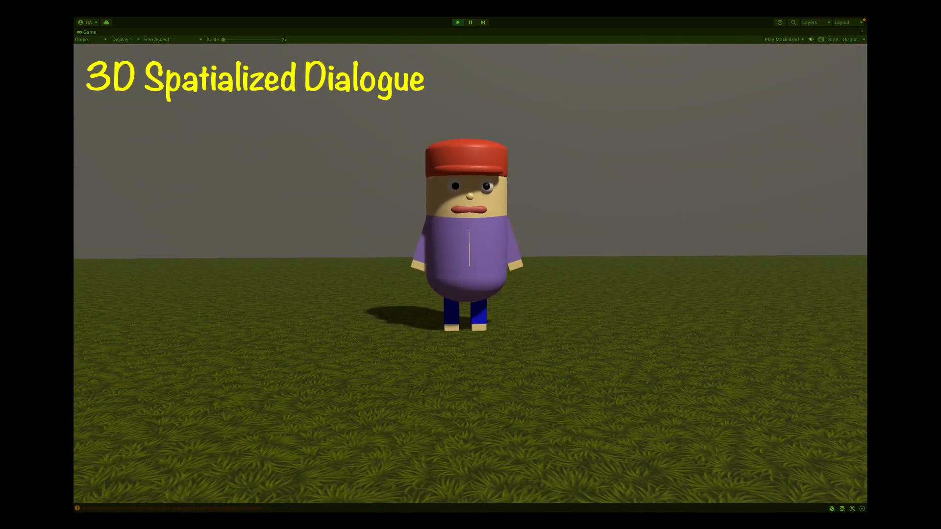
pyautogui.press('w')
pyautogui.press('s')
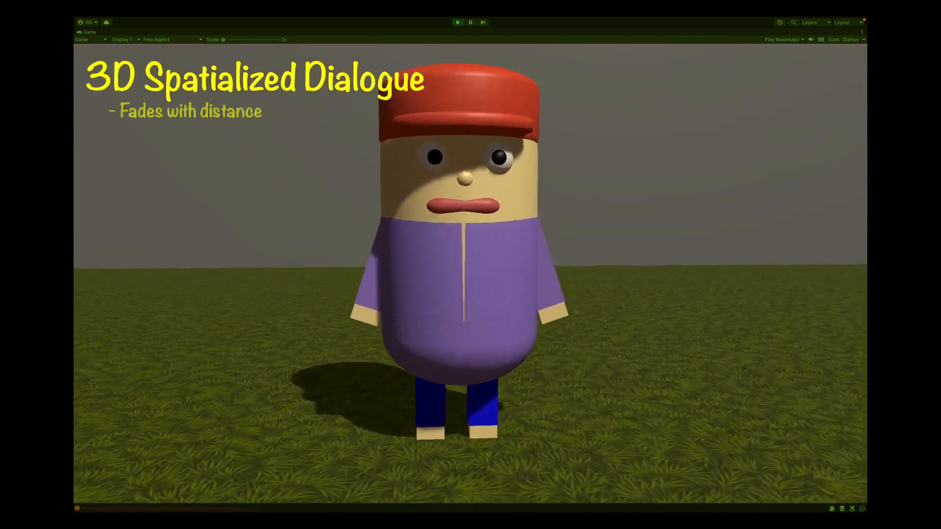
pyautogui.press('s')
pyautogui.press('w')
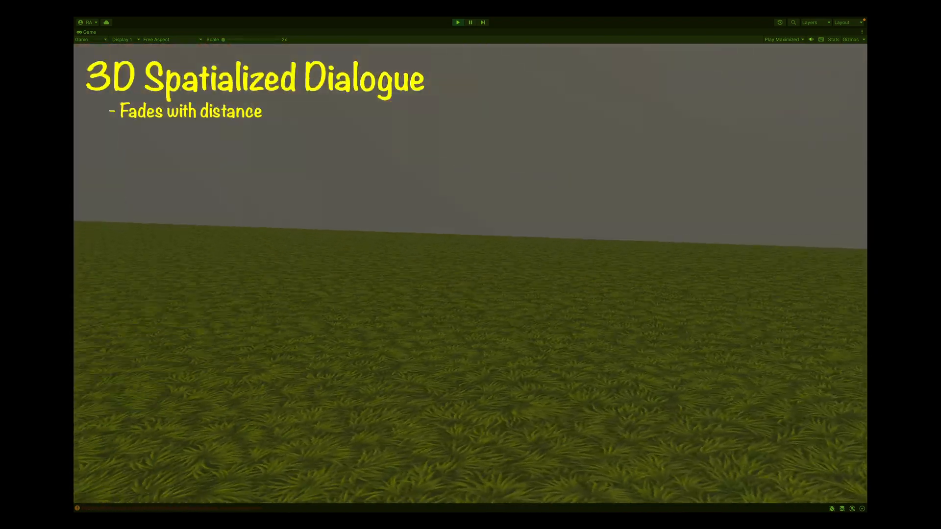
pyautogui.press('w')
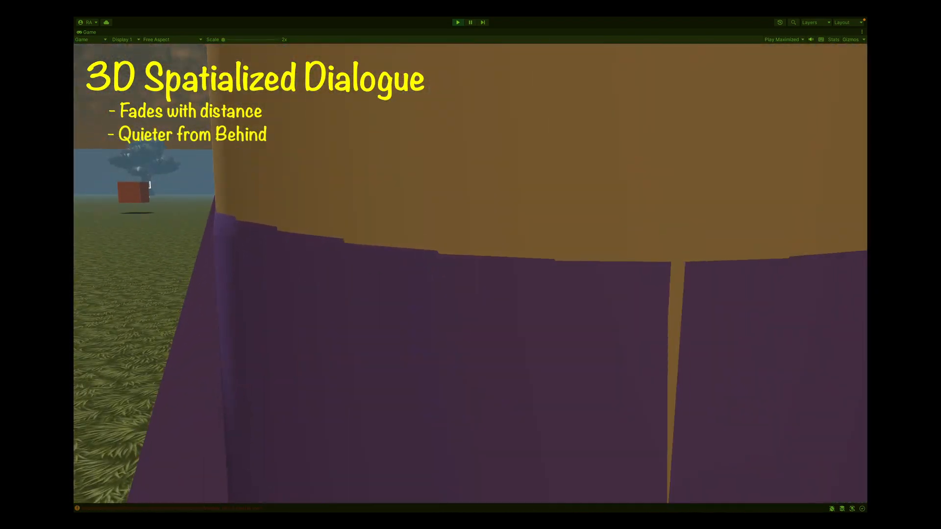
pyautogui.press('s')
pyautogui.press('w')
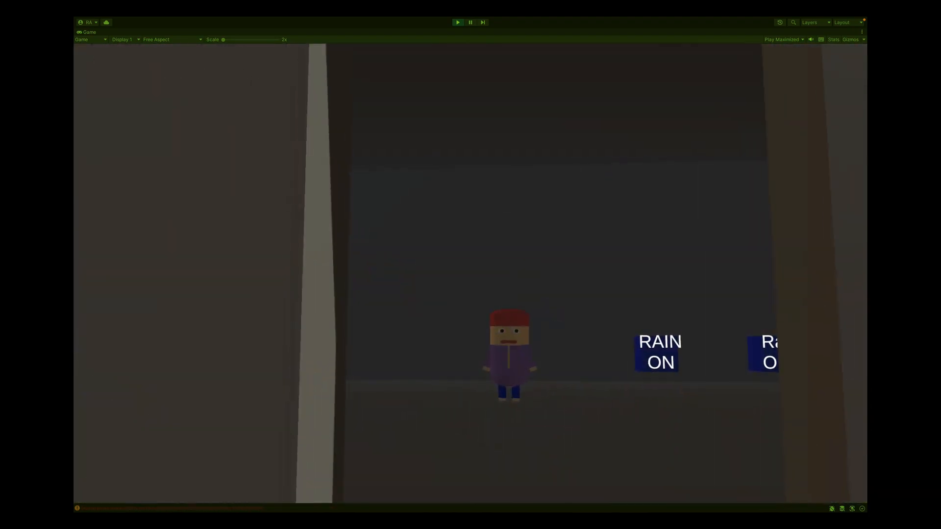
pyautogui.press('w')
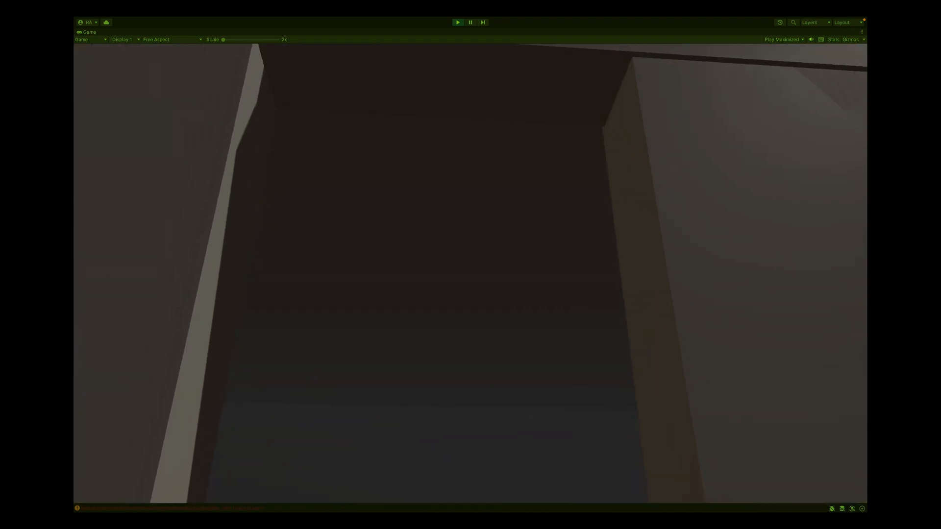
# Walk into the building and around the Rain ON and Rain OFF cubes to hear the indoor rain and reverb changes
pyautogui.press('a')
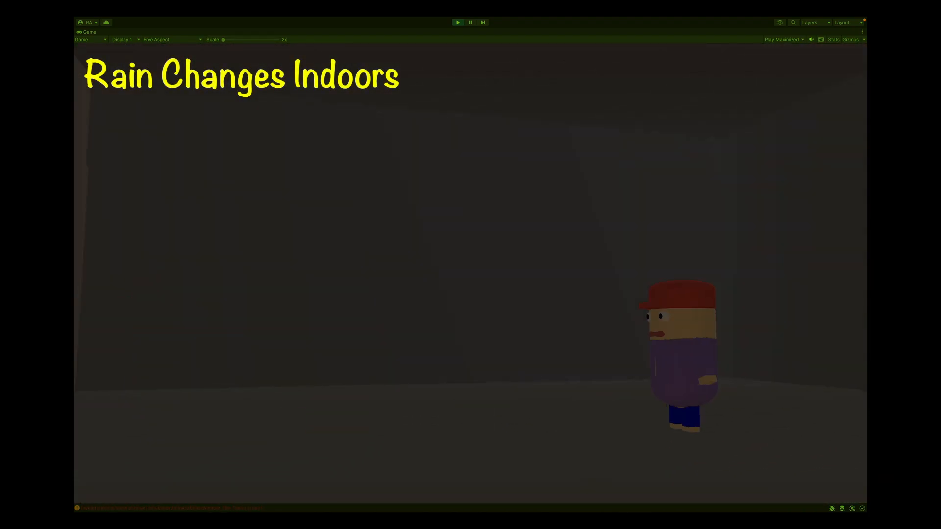
pyautogui.press('w')
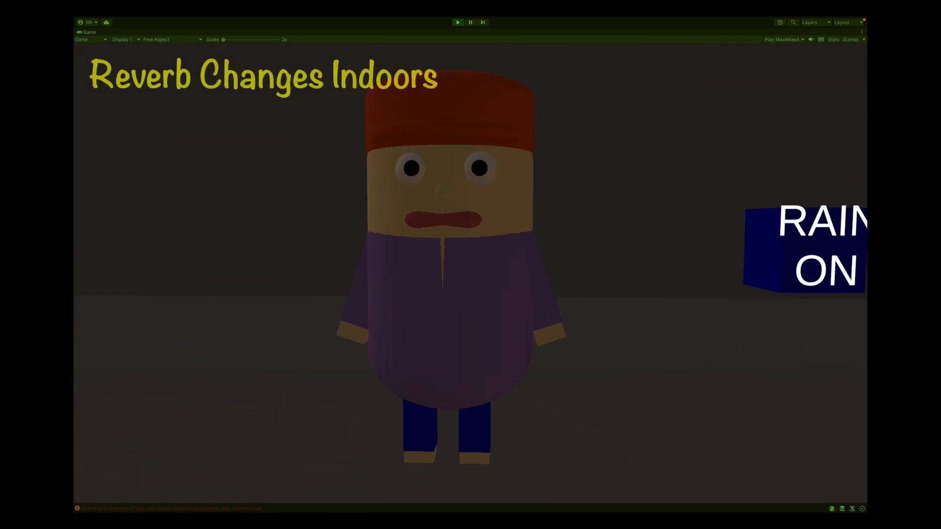
pyautogui.press('w')
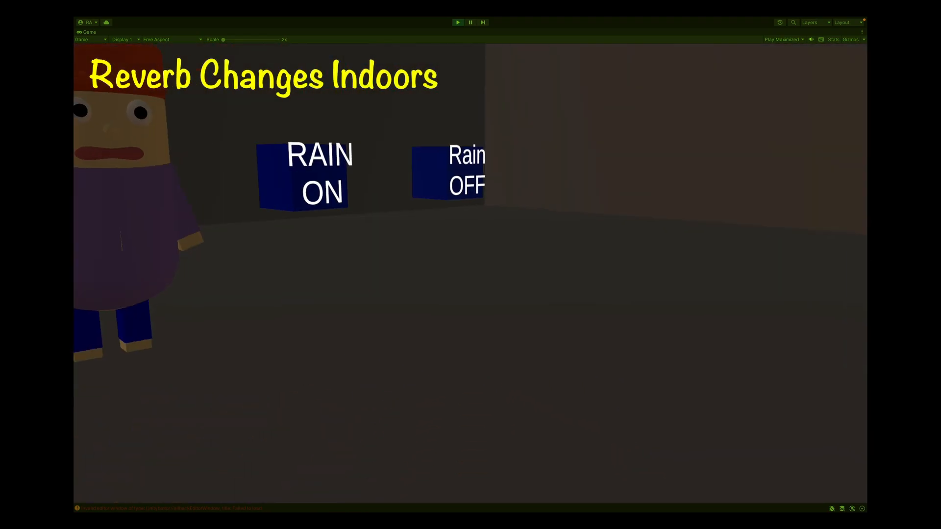
pyautogui.press('s')
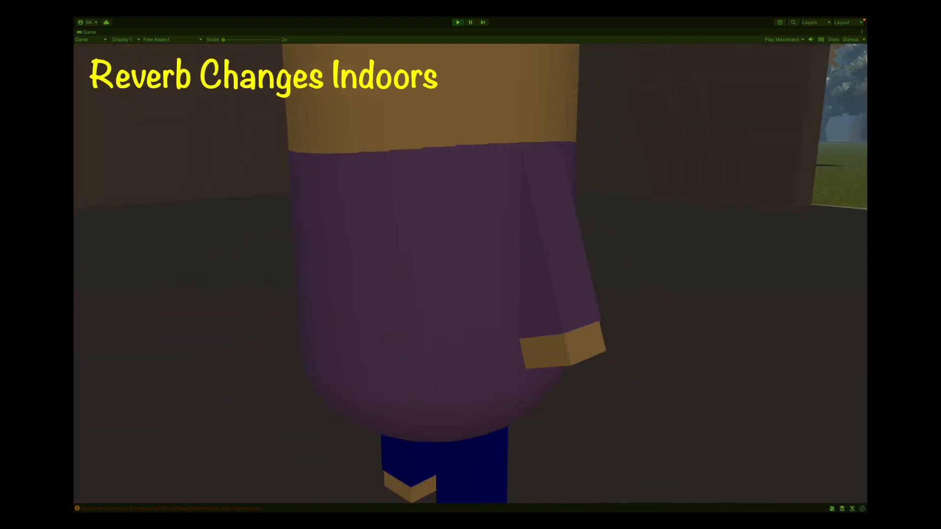
pyautogui.press('w')
pyautogui.press('s')
pyautogui.press('w')
pyautogui.press('s')
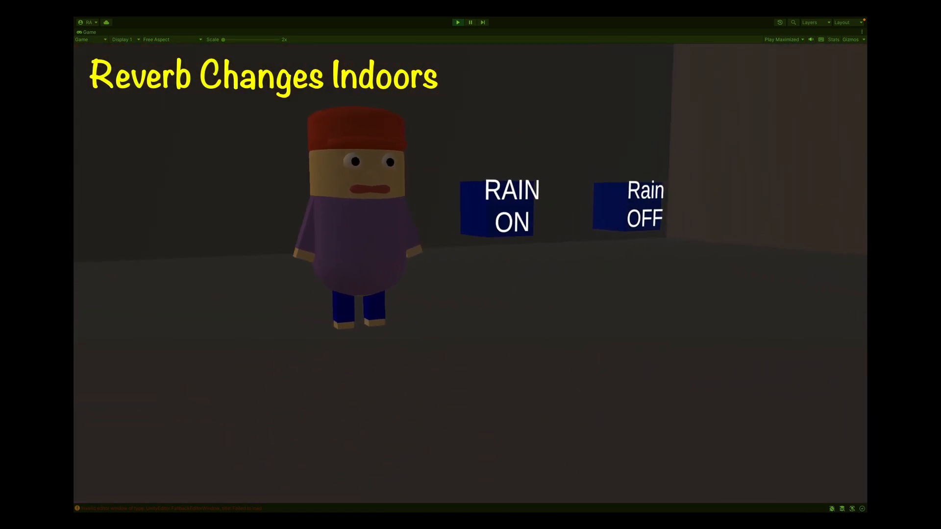
pyautogui.press('w')
pyautogui.press('w')
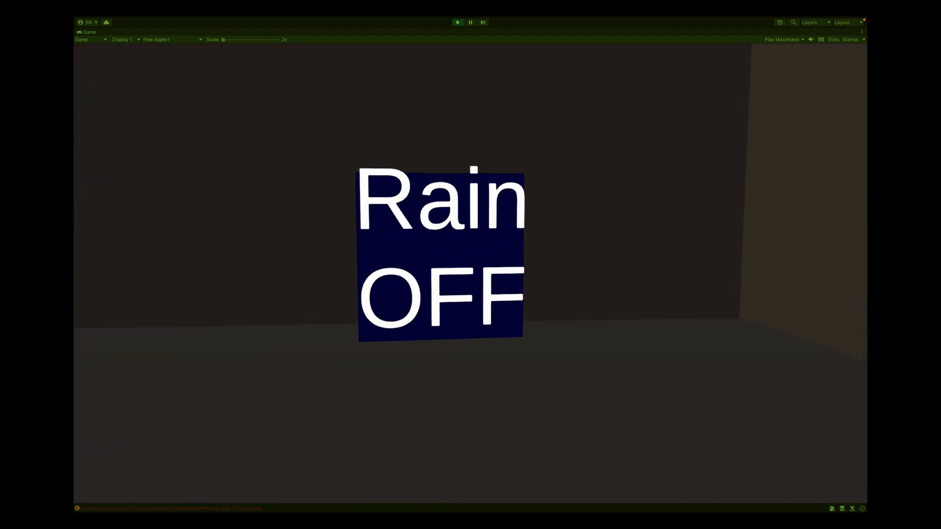
pyautogui.press('s')
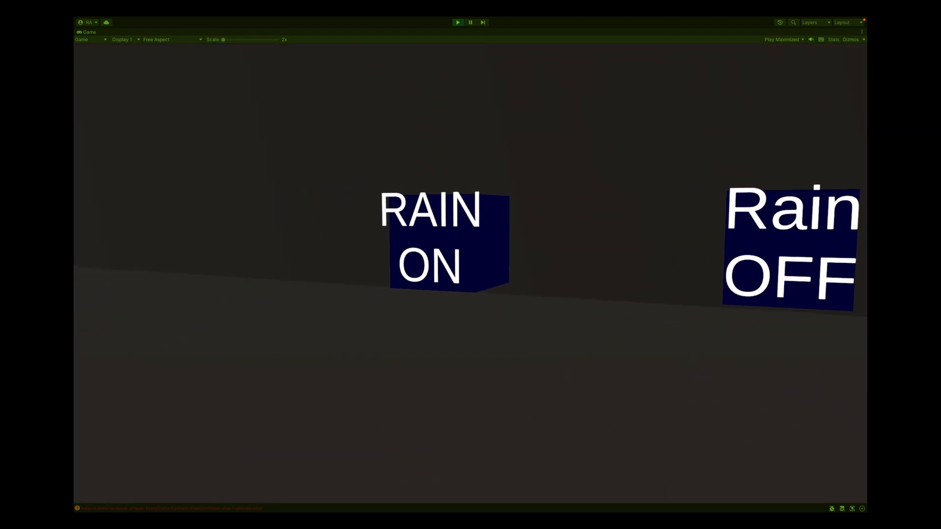
pyautogui.press('w')
pyautogui.press('w')
pyautogui.press('s')
pyautogui.press('w')
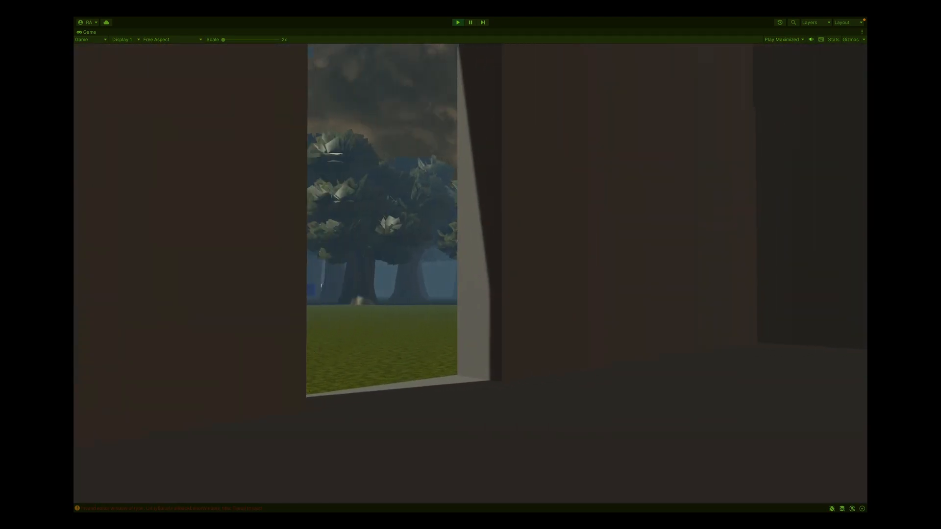
pyautogui.press('w')
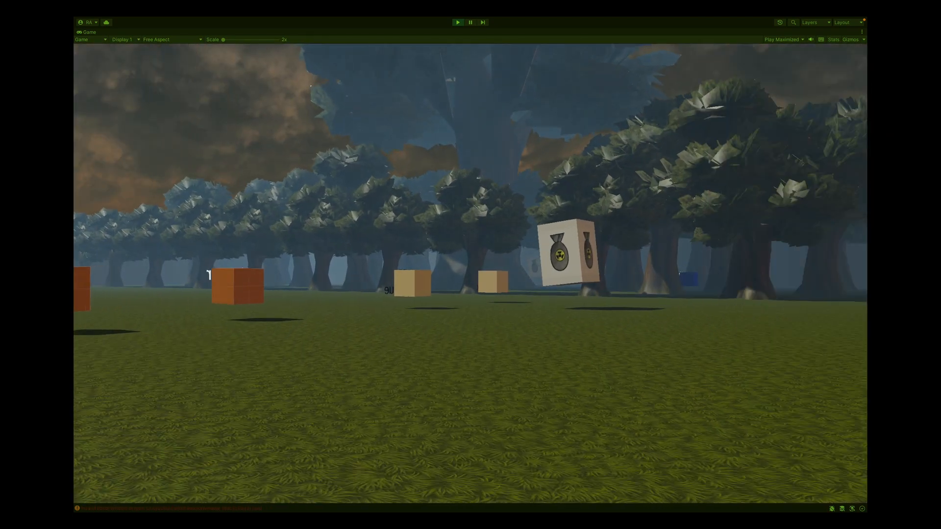
pyautogui.press('w')
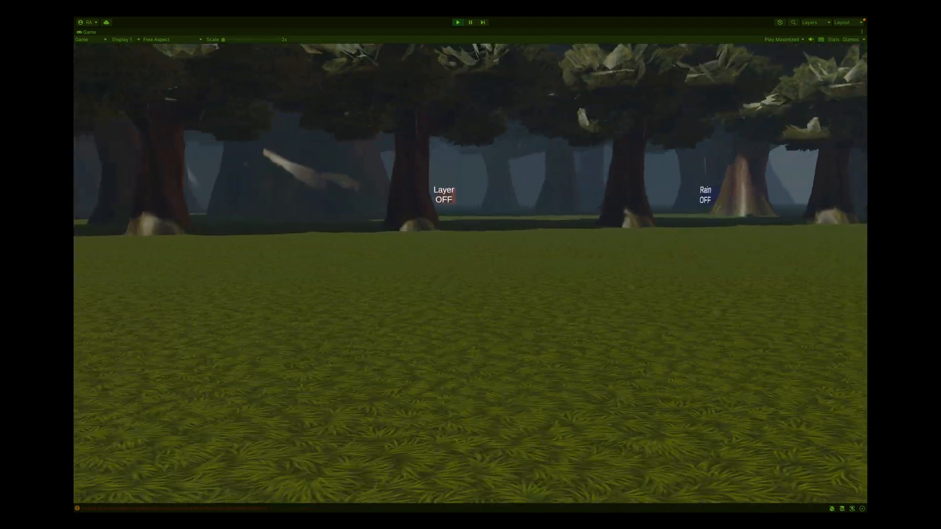
# Walk through the other rooms and approach the Stop All pillar to hear its event
pyautogui.press('w')
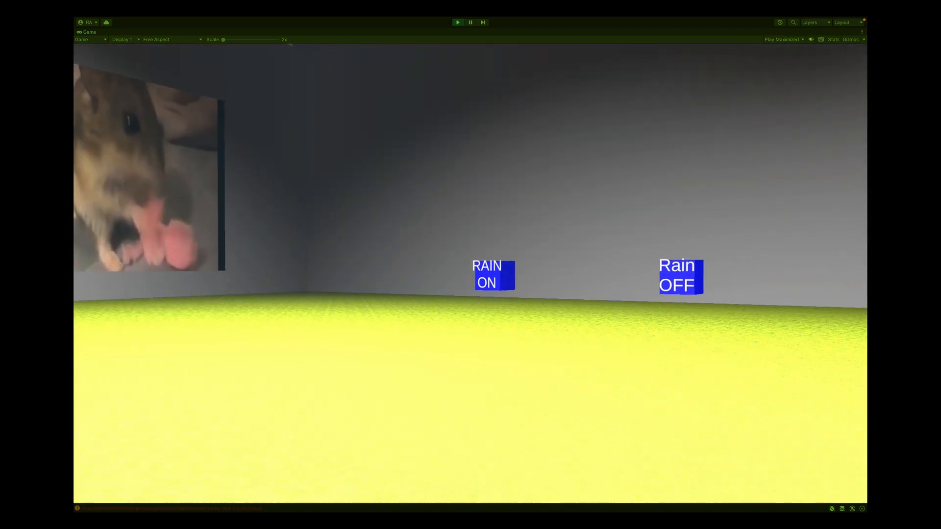
pyautogui.press('w')
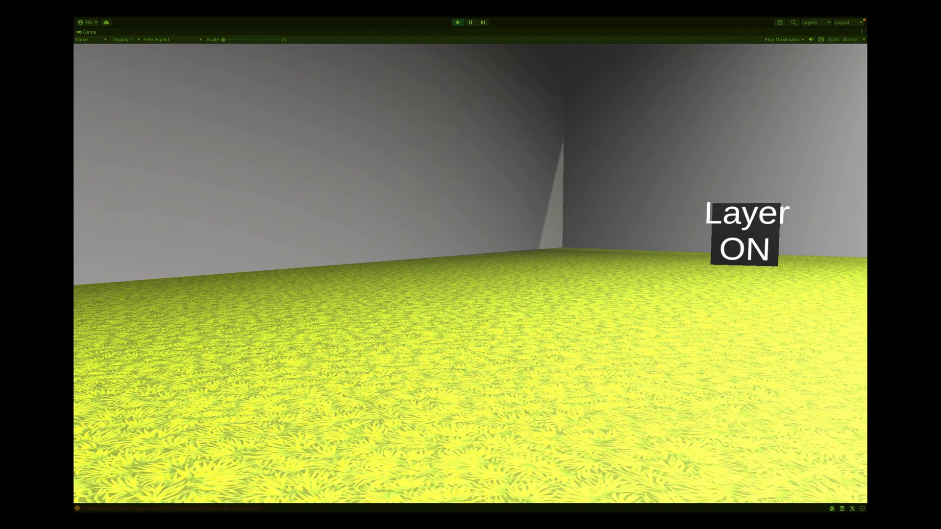
pyautogui.press('w')
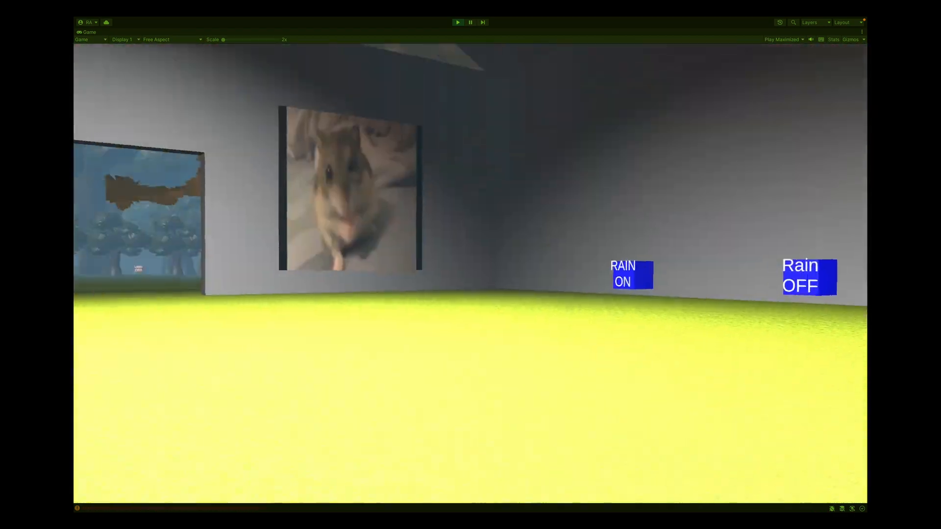
pyautogui.press('w')
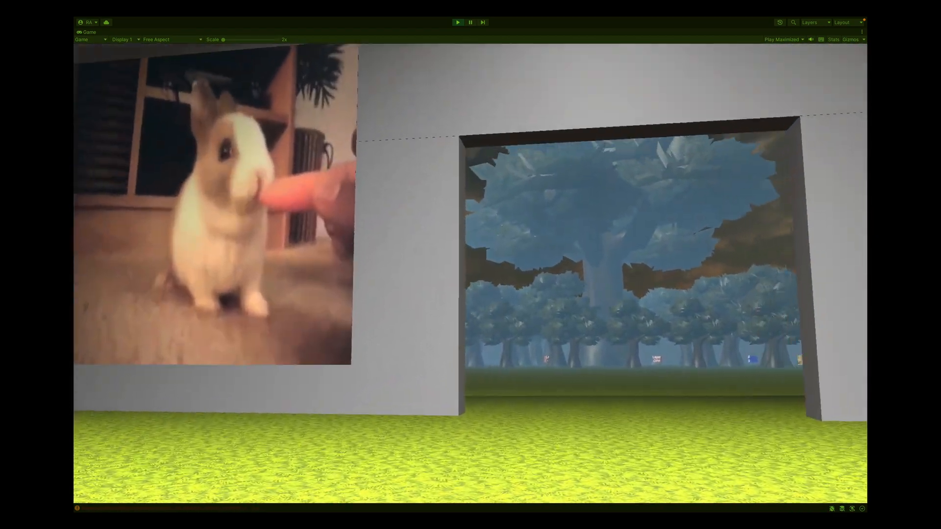
pyautogui.press('d')
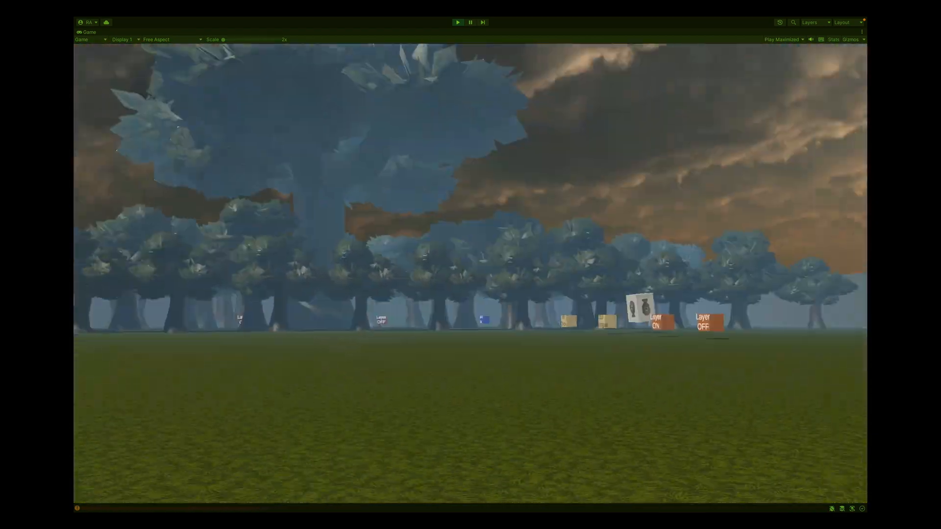
pyautogui.press('w')
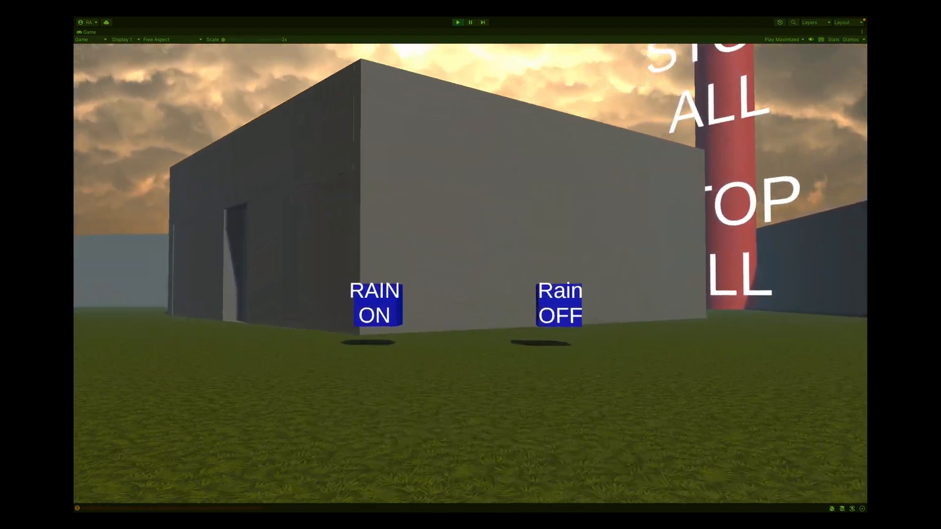
pyautogui.press('s')
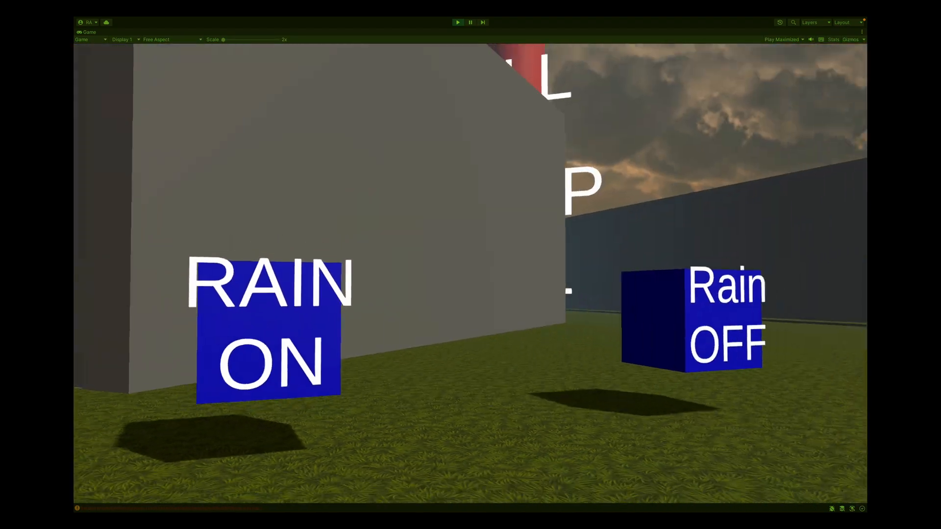
pyautogui.press('w')
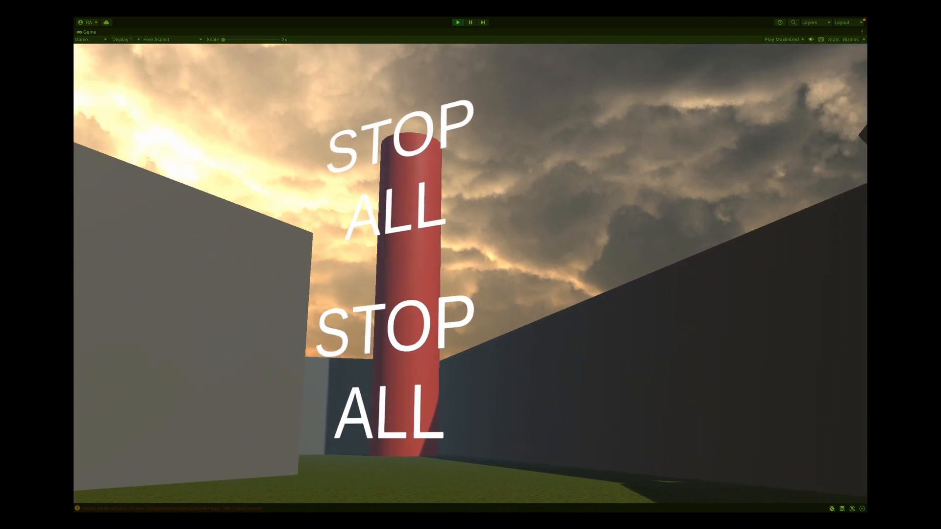
pyautogui.press('w')
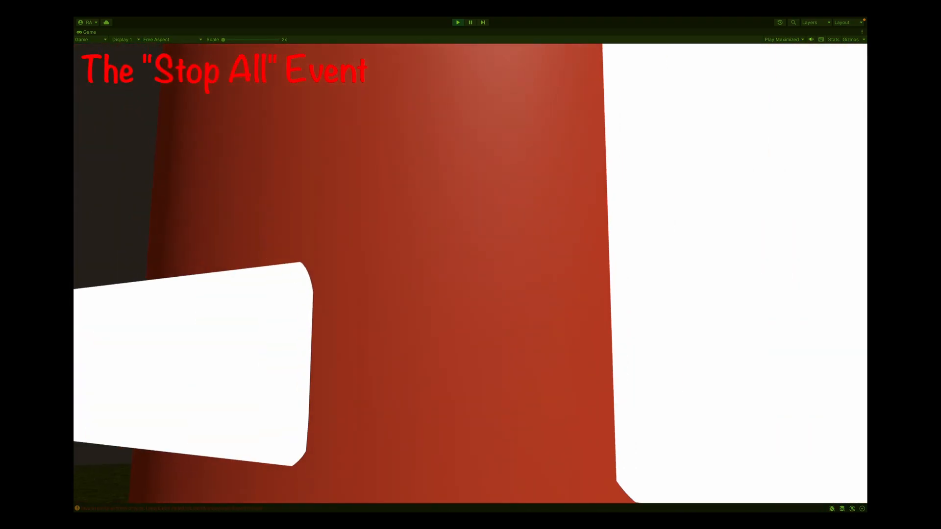
pyautogui.press('s')
pyautogui.press('s')
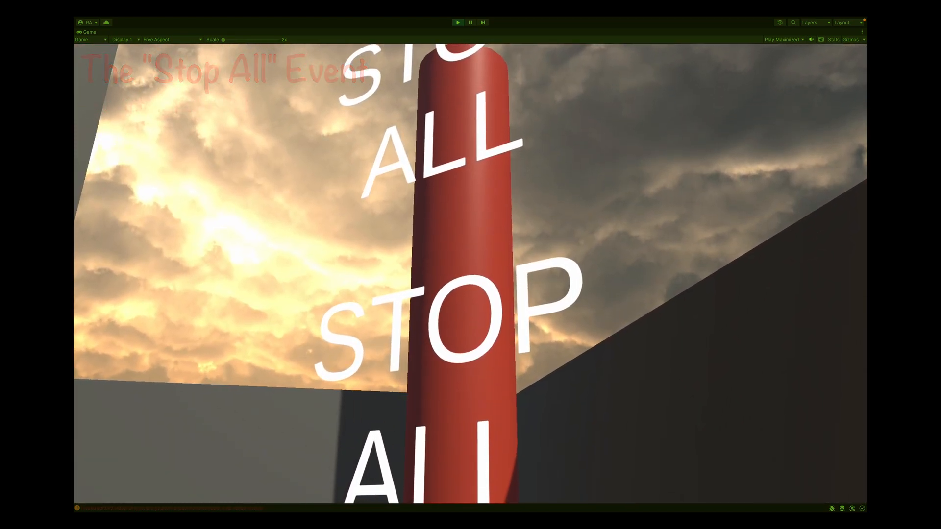
# Release the cursor and exit Play mode
pyautogui.press('Escape')
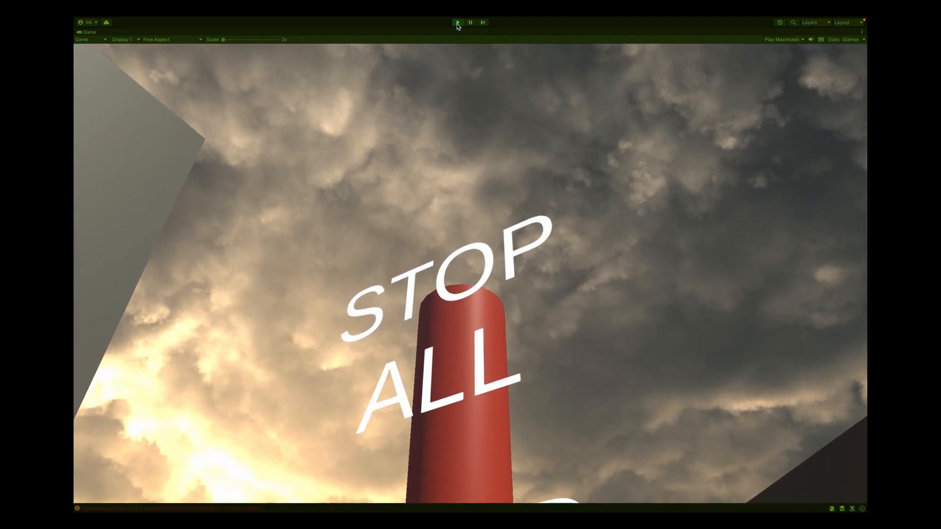
pyautogui.click(457, 22)
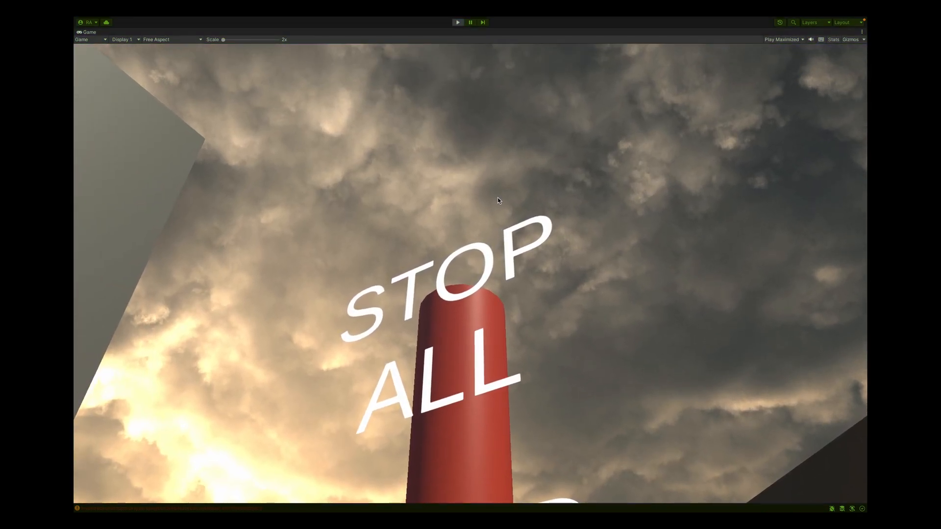
# Switch back to Wwise and expand the Master-Mixer Hierarchy in the Project Explorer
pyautogui.hotkey('ctrl', 'Right')
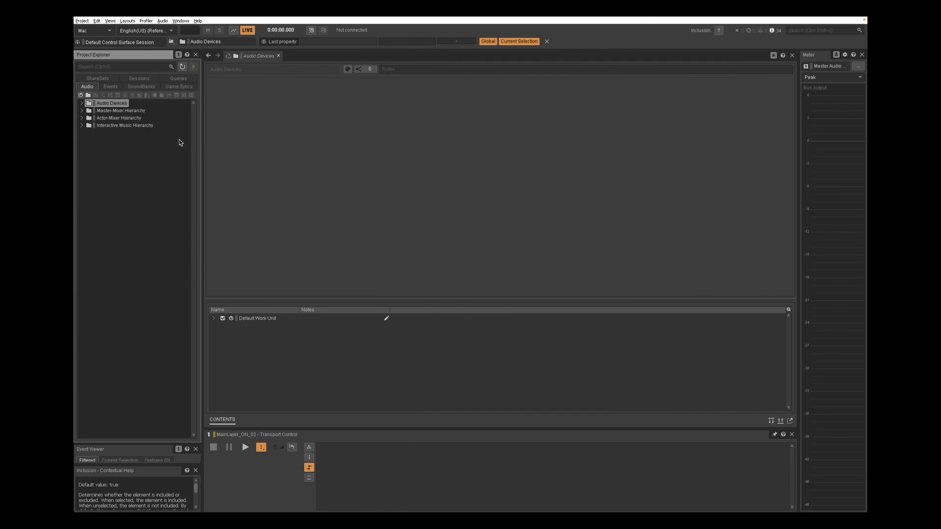
pyautogui.click(82, 111)
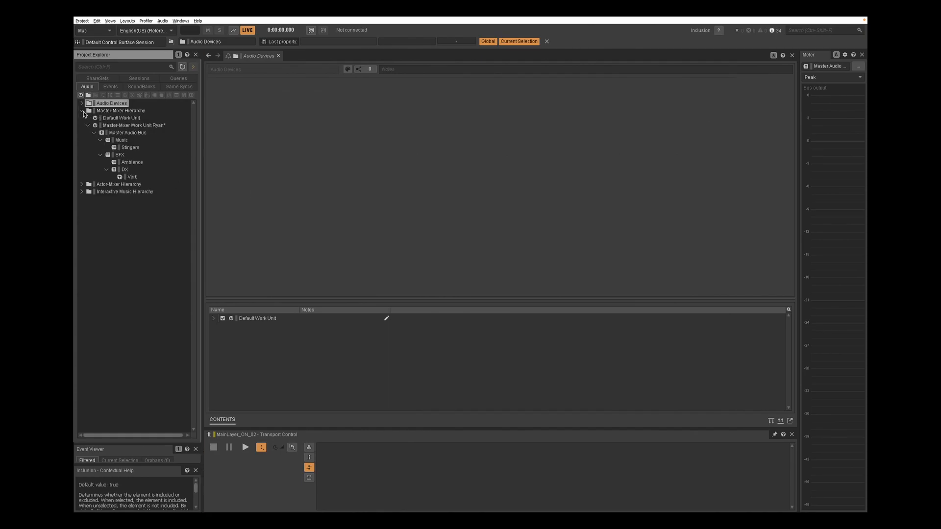
# Expand the Actor-Mixer and Interactive Music hierarchies and browse the Game Syncs, SoundBanks, Events and ShareSets tabs
pyautogui.click(81, 184)
pyautogui.click(82, 237)
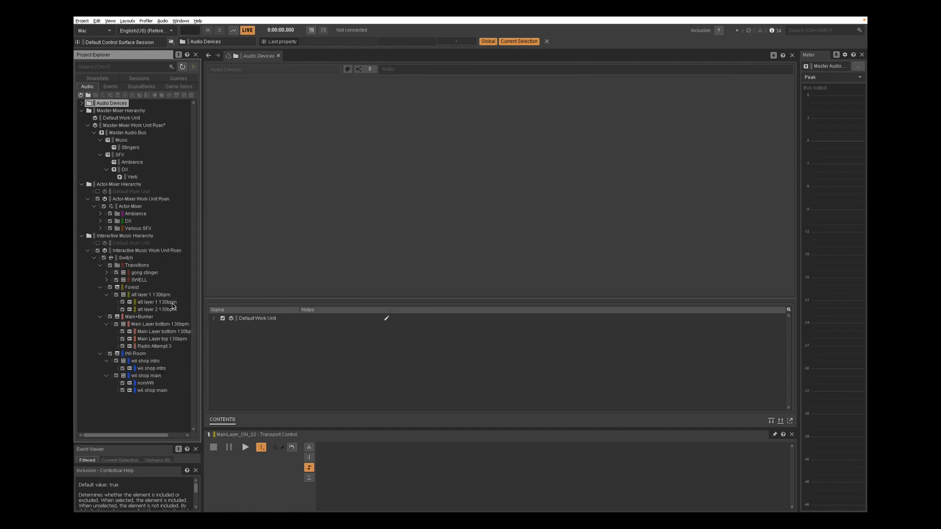
pyautogui.click(179, 86)
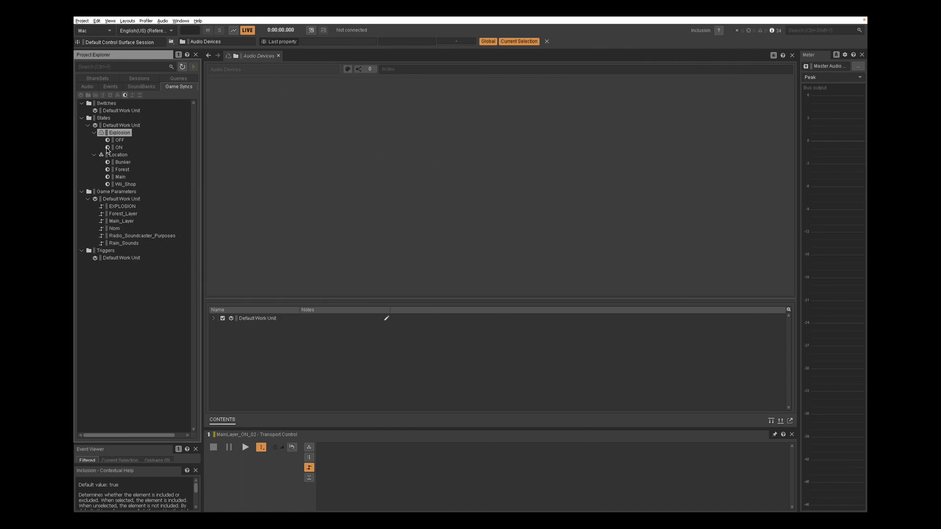
pyautogui.click(141, 86)
pyautogui.click(111, 86)
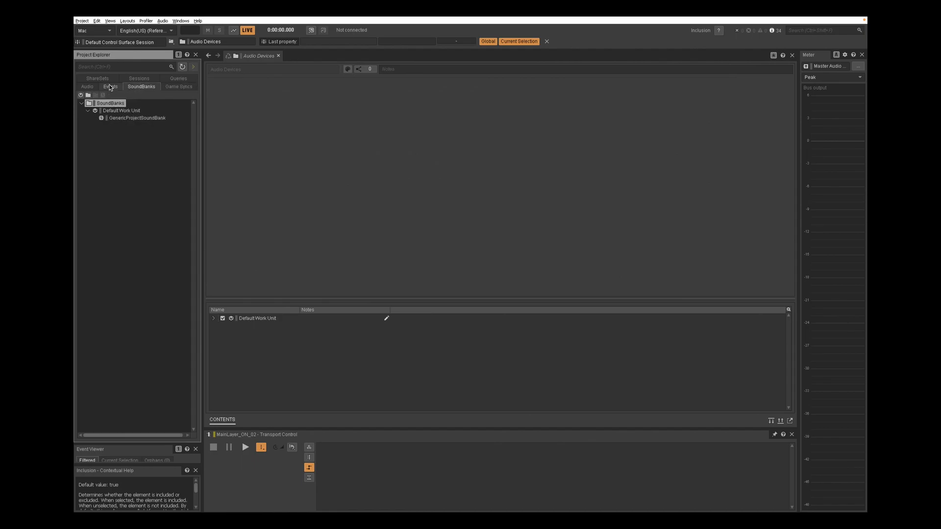
pyautogui.click(94, 119)
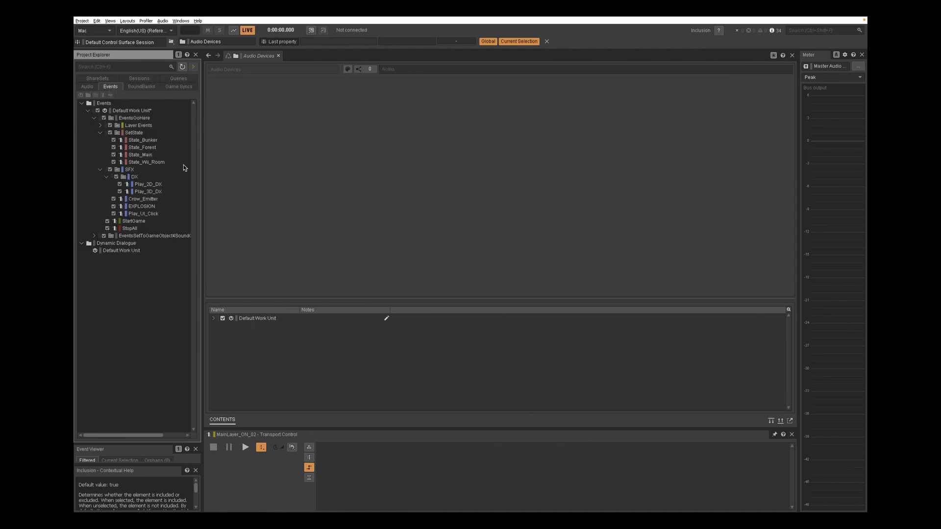
pyautogui.click(94, 236)
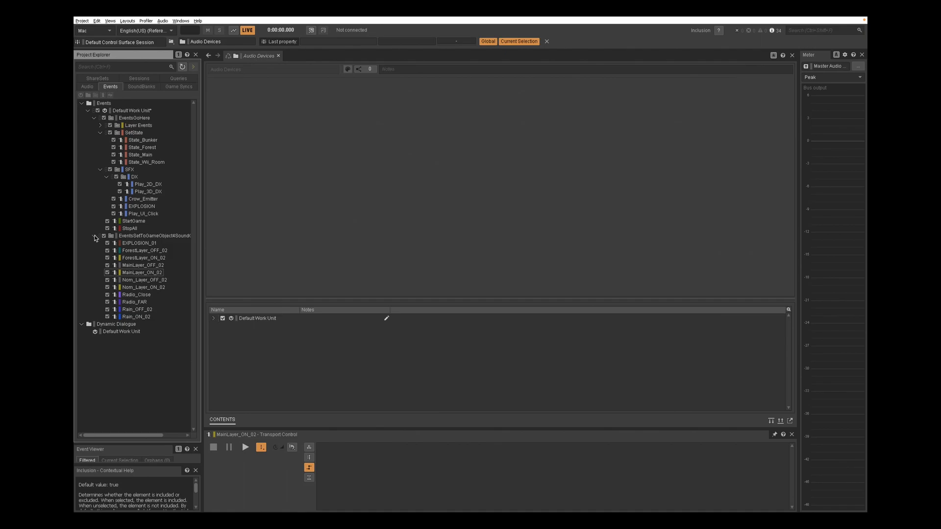
pyautogui.click(94, 236)
pyautogui.click(88, 87)
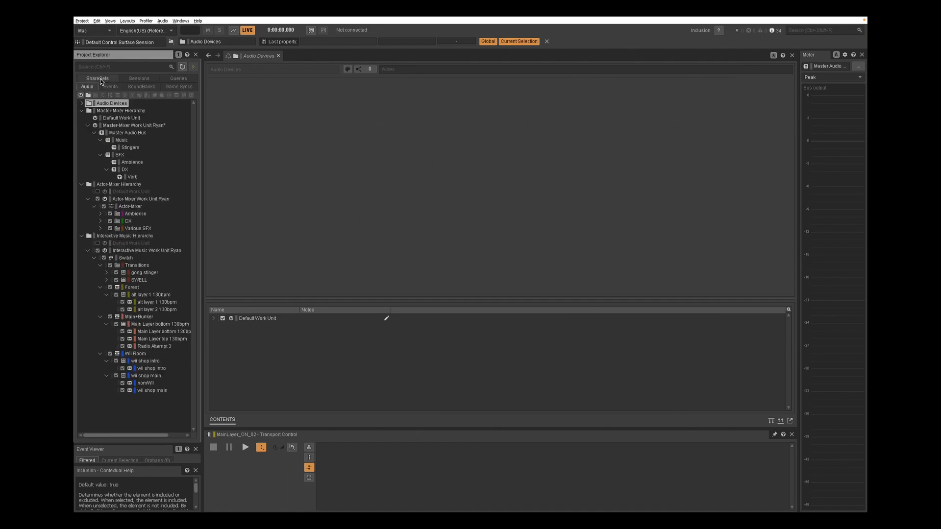
pyautogui.click(106, 79)
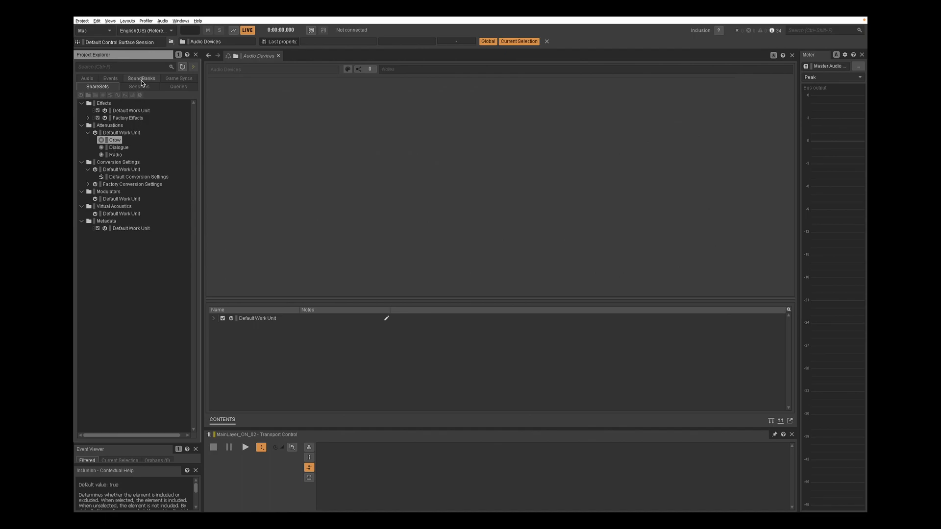
pyautogui.click(141, 80)
pyautogui.click(82, 87)
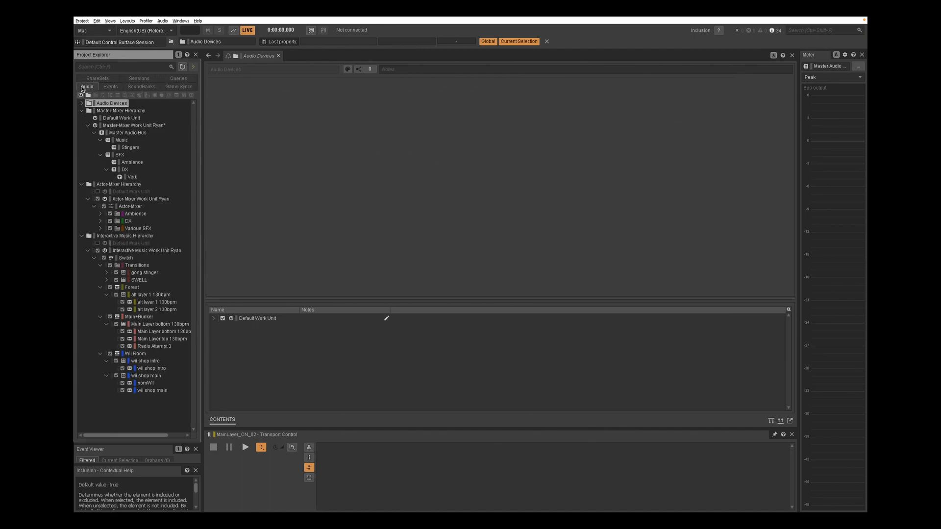
# Select the Switch music container and view its States and RTPC settings
pyautogui.click(130, 260)
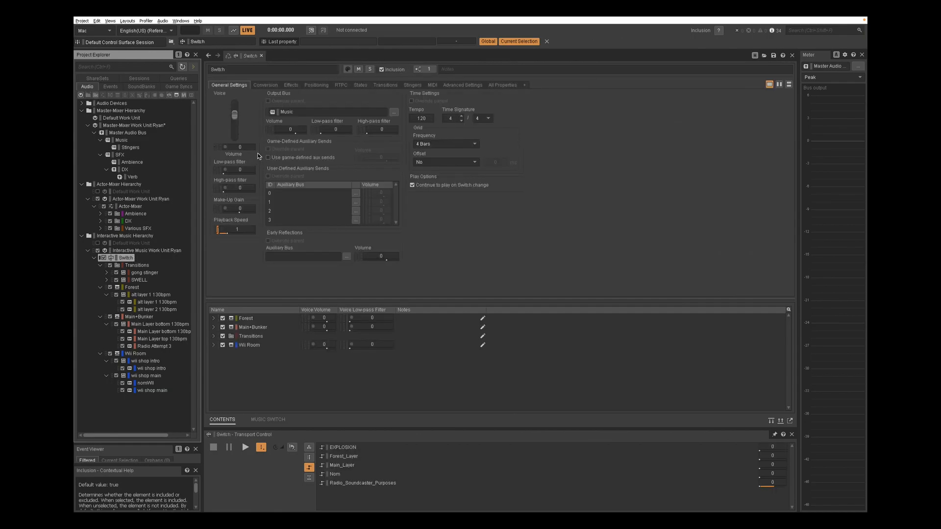
pyautogui.click(359, 86)
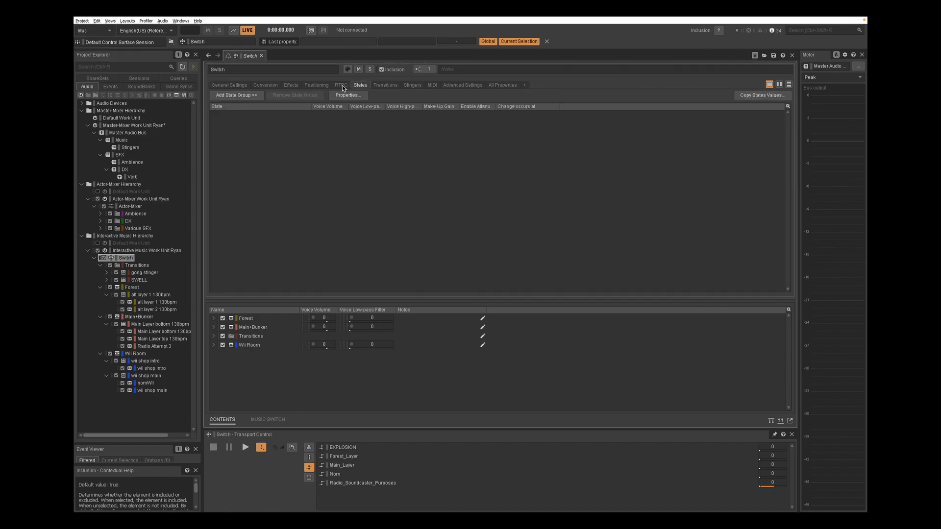
pyautogui.click(339, 87)
pyautogui.moveTo(254, 173); pyautogui.dragTo(237, 218)
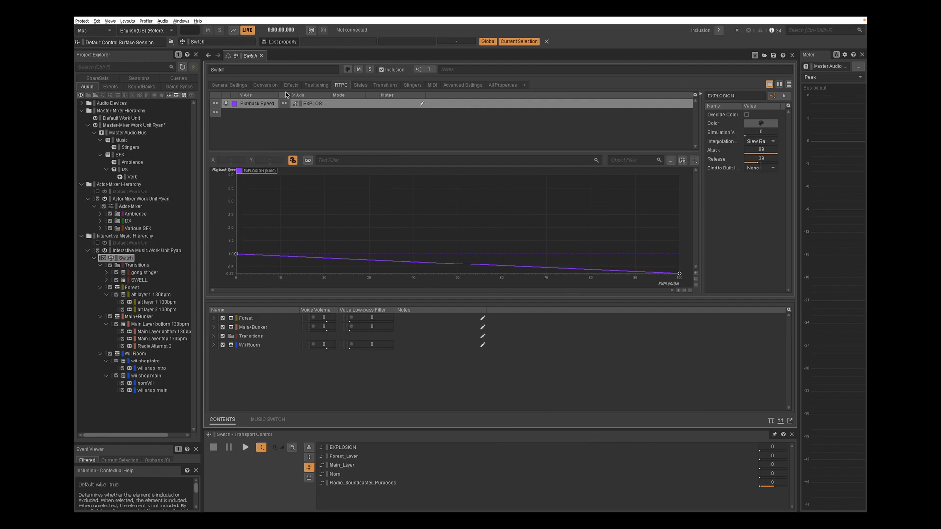
# Review each transition rule listed in the Switch container's Transitions settings
pyautogui.click(385, 85)
pyautogui.click(333, 110)
pyautogui.click(333, 117)
pyautogui.click(333, 125)
pyautogui.click(333, 132)
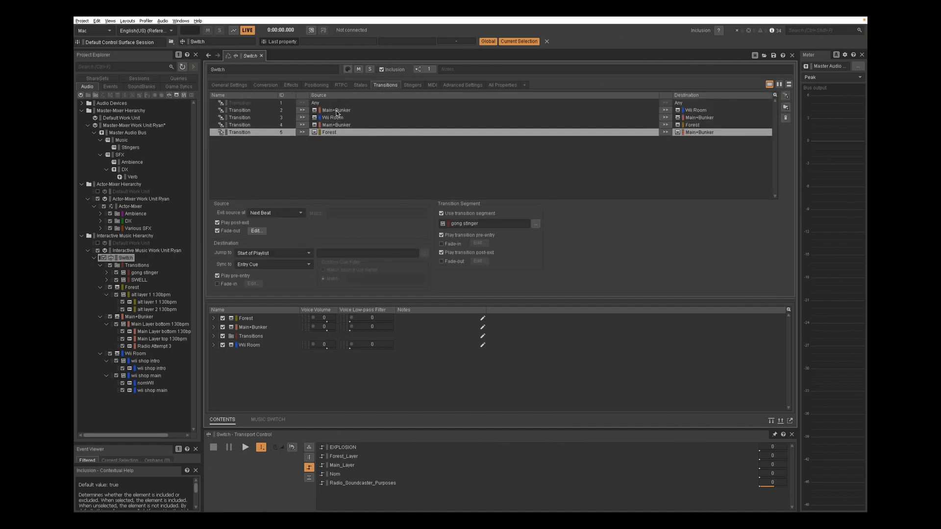
pyautogui.click(336, 112)
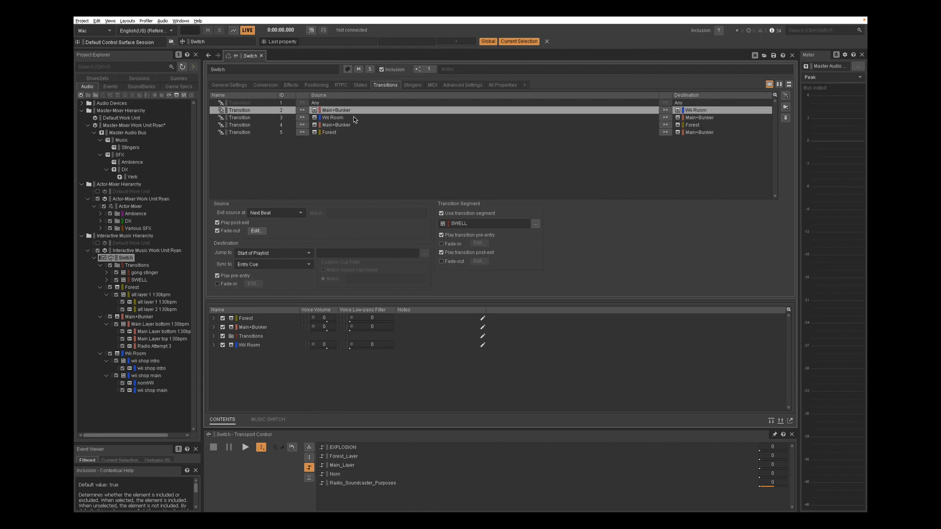
pyautogui.click(345, 119)
pyautogui.click(630, 124)
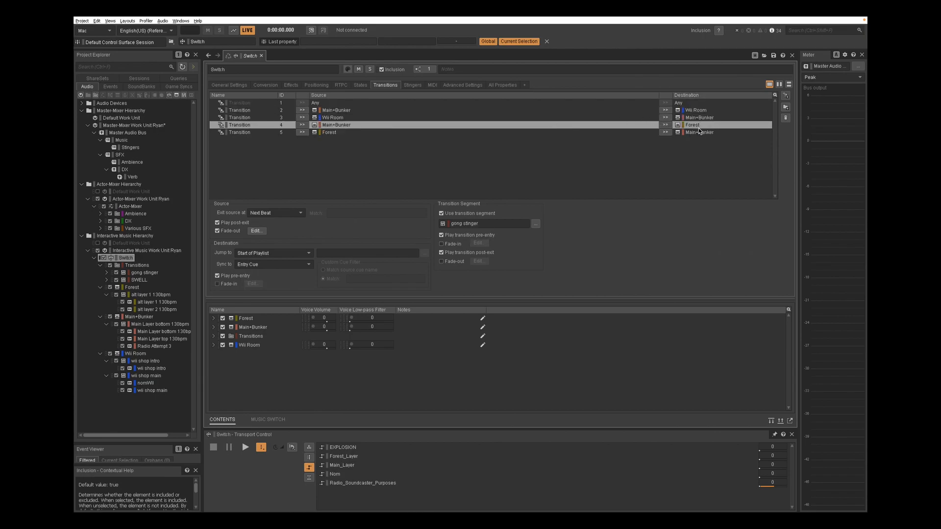
pyautogui.click(338, 132)
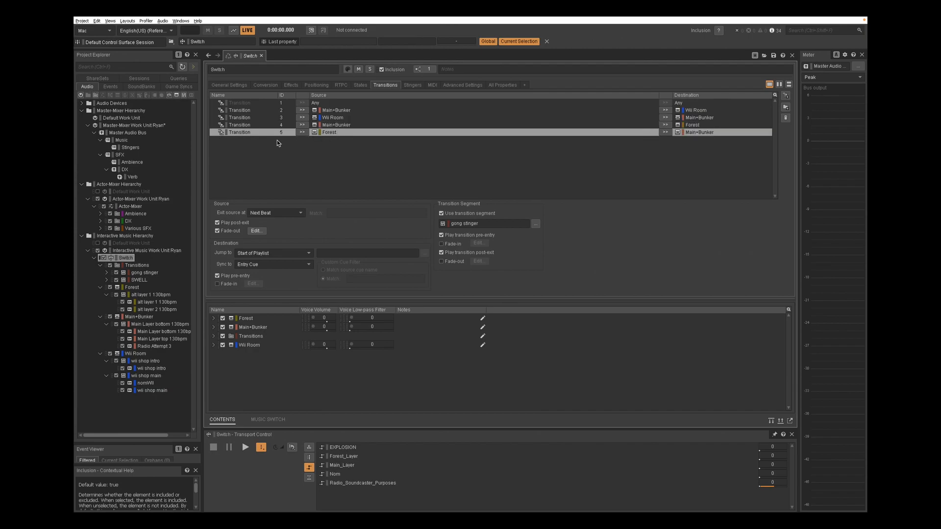
# Inspect the Main+Bunker and Forest playlists and the Forest layer tracks' Forest_Layer volume RTPC curve
pyautogui.click(135, 317)
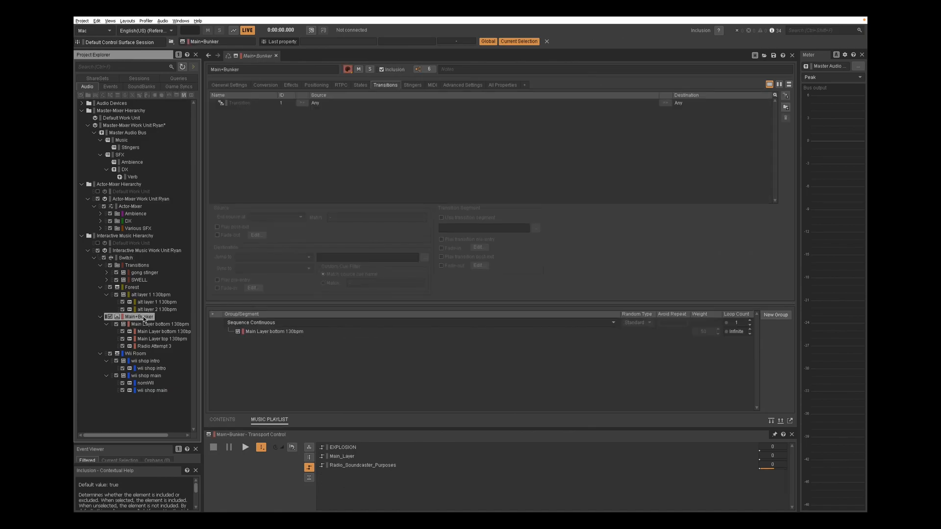
pyautogui.click(135, 289)
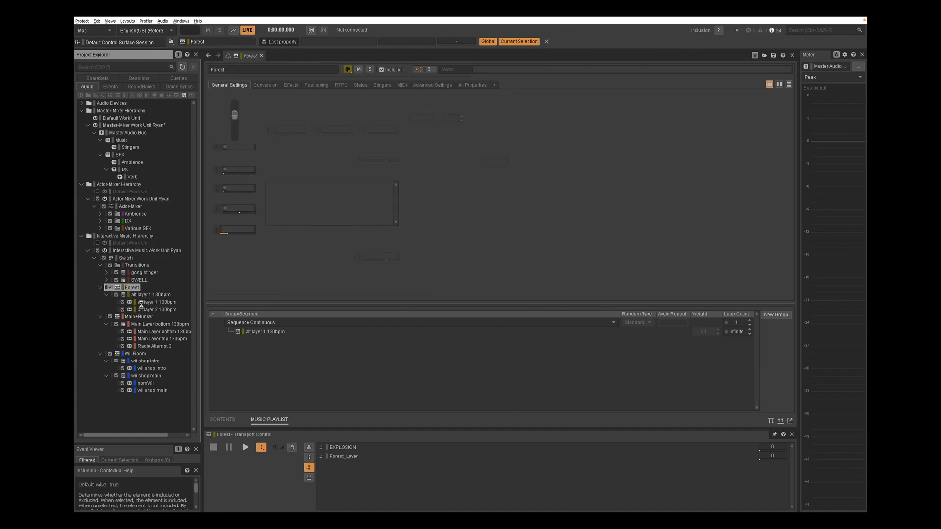
pyautogui.press('Down')
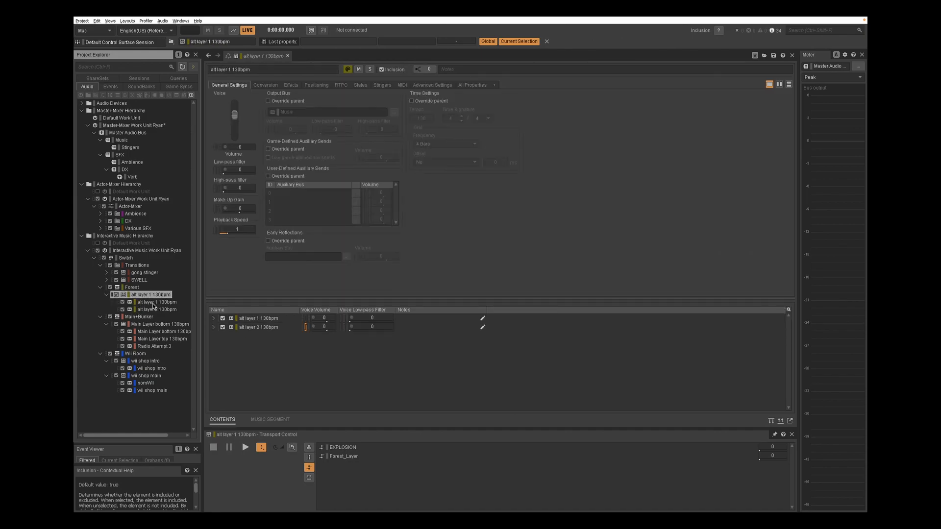
pyautogui.click(153, 303)
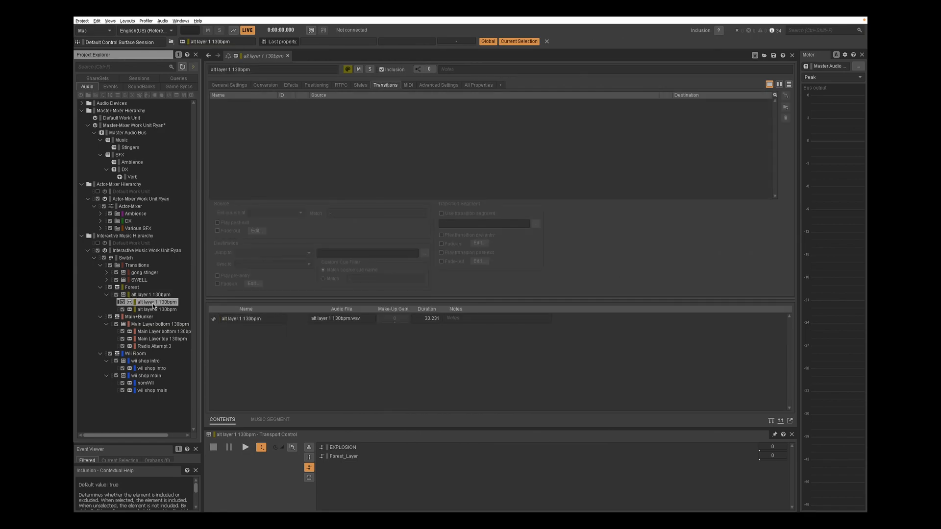
pyautogui.click(153, 309)
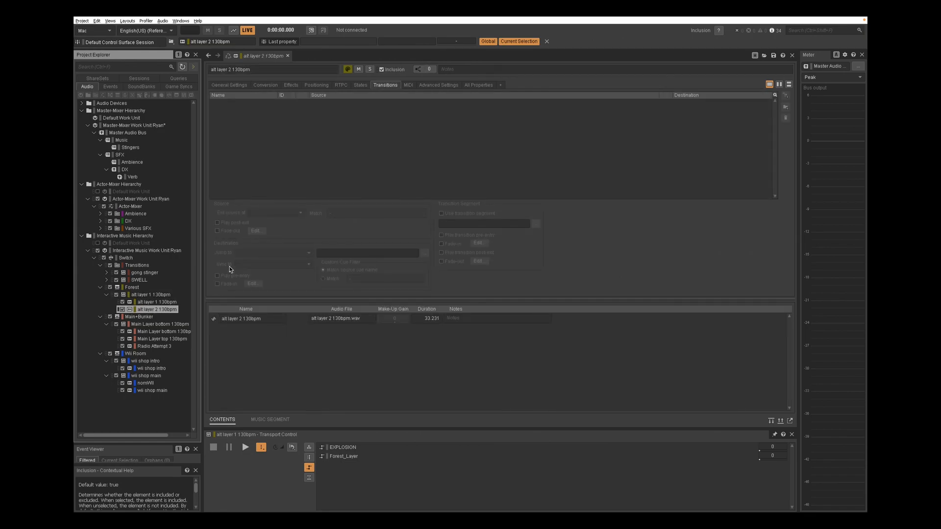
pyautogui.click(340, 86)
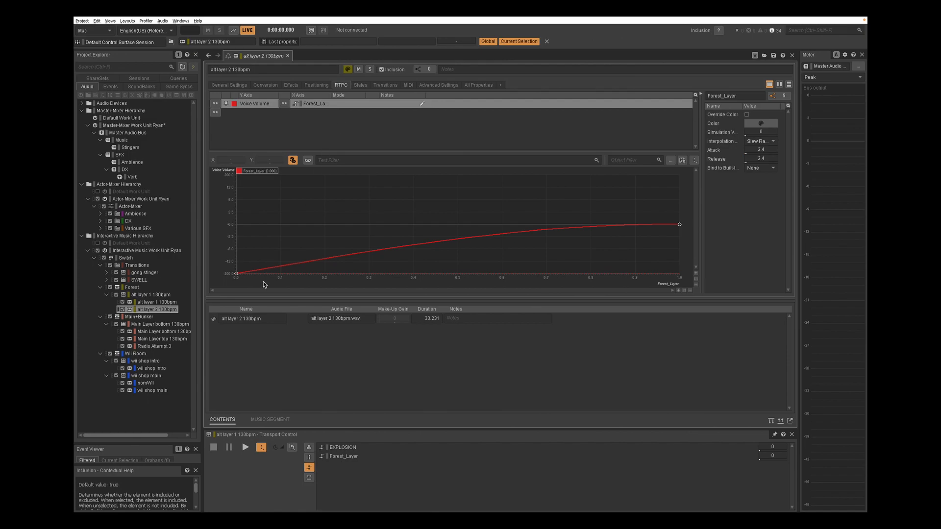
pyautogui.moveTo(261, 171); pyautogui.dragTo(184, 265)
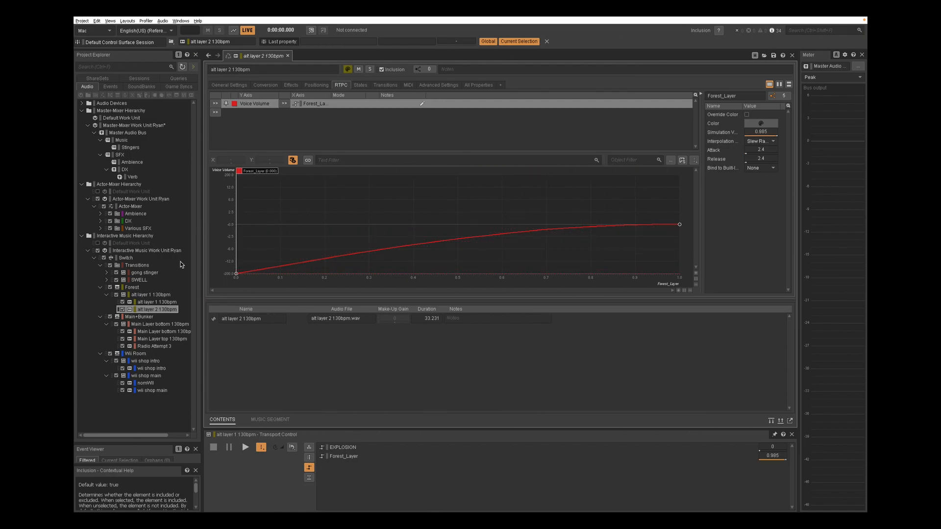
# Play the all layer 1 130bpm segment while lowering the Forest_Layer simulation value, then stop playback
pyautogui.click(145, 295)
pyautogui.click(145, 295)
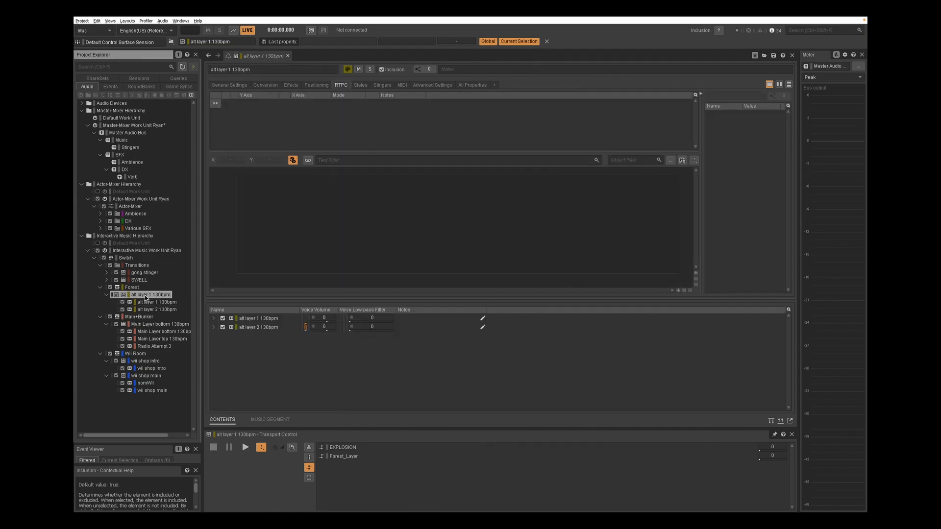
pyautogui.press('space')
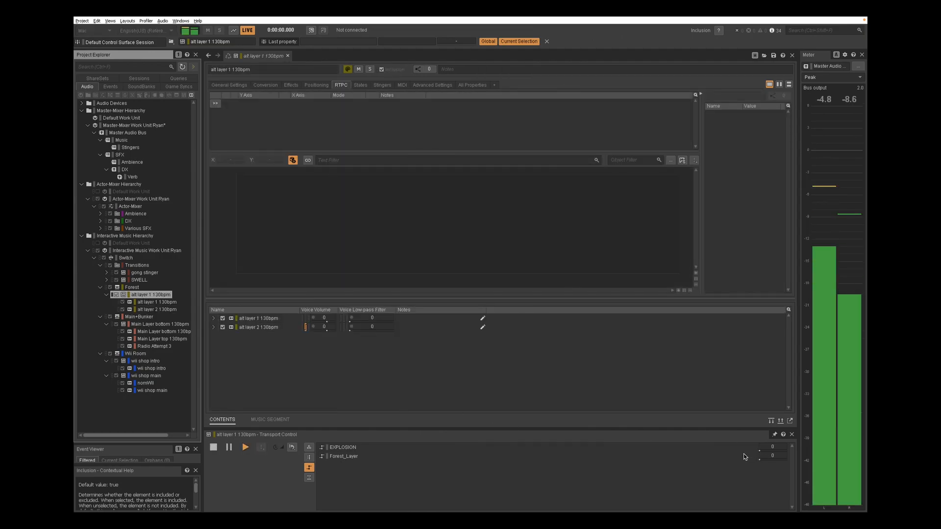
pyautogui.click(760, 460)
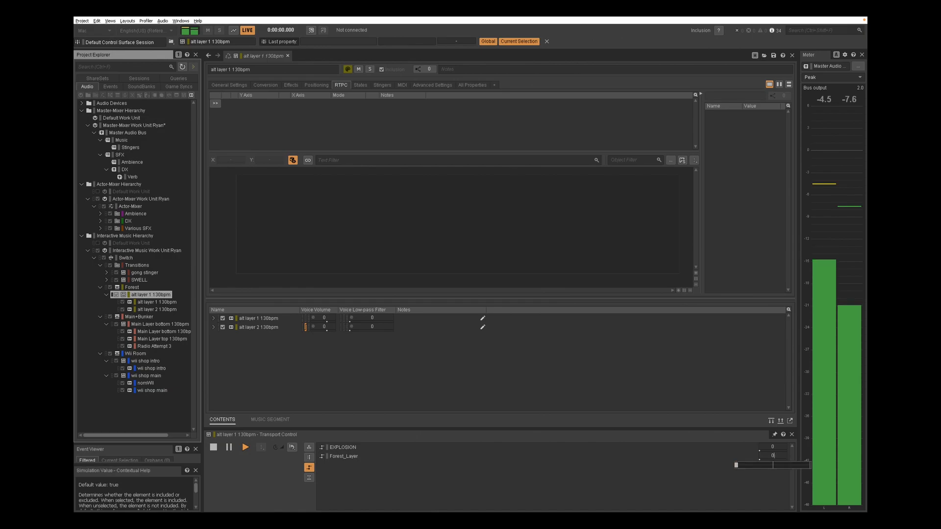
pyautogui.moveTo(760, 465); pyautogui.dragTo(735, 465)
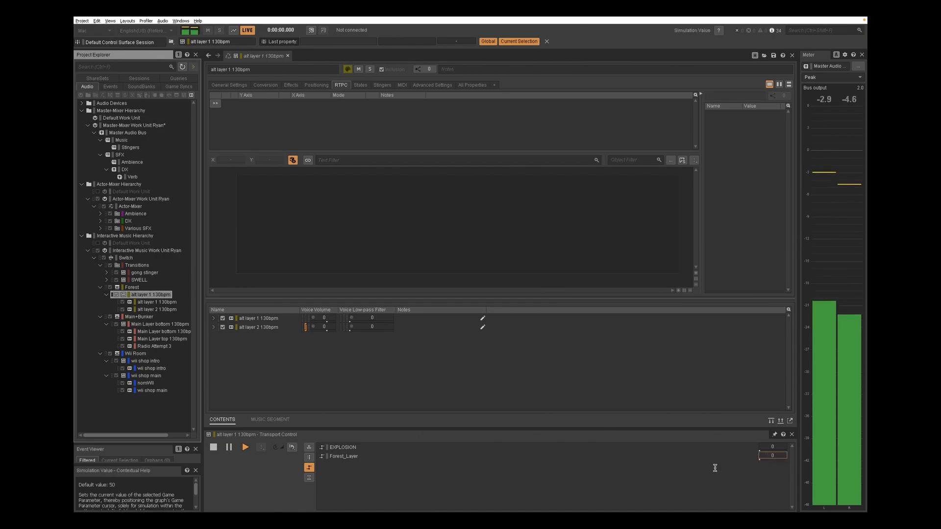
pyautogui.press('space')
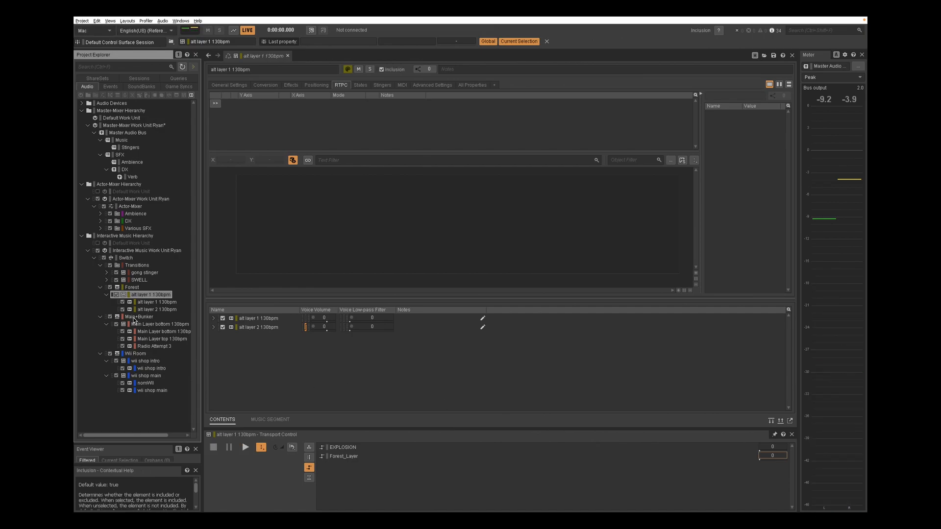
# Select the Radio Attempt 3 track and view its Radio_Soundcaster_Purposes volume RTPC curve
pyautogui.click(127, 338)
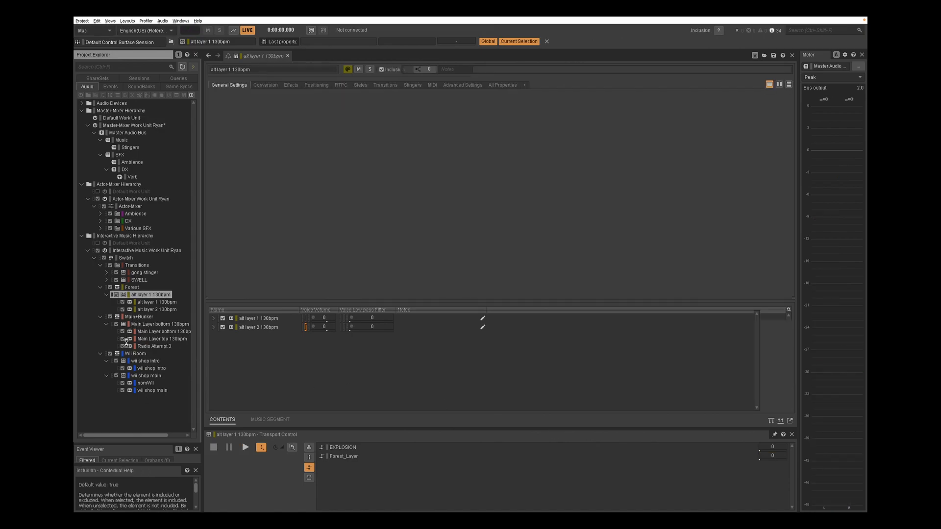
pyautogui.press('Down')
pyautogui.press('Down')
pyautogui.press('Down')
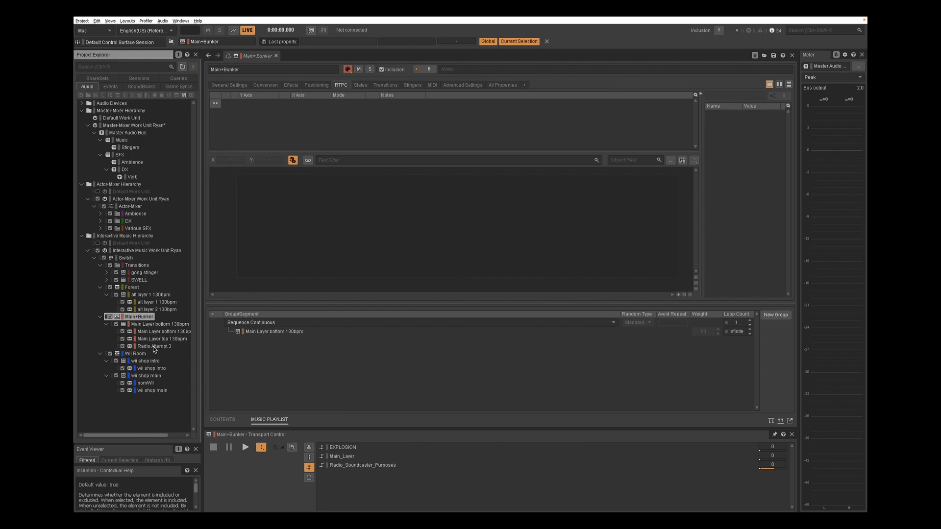
pyautogui.click(153, 346)
pyautogui.click(341, 85)
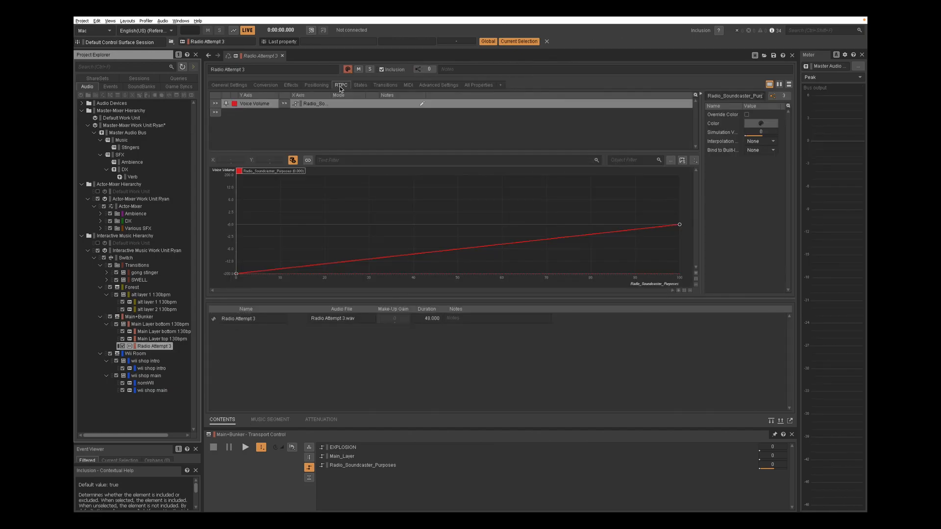
pyautogui.click(335, 116)
pyautogui.moveTo(237, 196)
pyautogui.mouseDown()
pyautogui.moveTo(662, 191)
pyautogui.moveTo(309, 218)
pyautogui.moveTo(236, 195)
pyautogui.mouseUp()
# Open the Radio attenuation ShareSet from the Positioning settings, inspect its curves, and close it
pyautogui.click(316, 85)
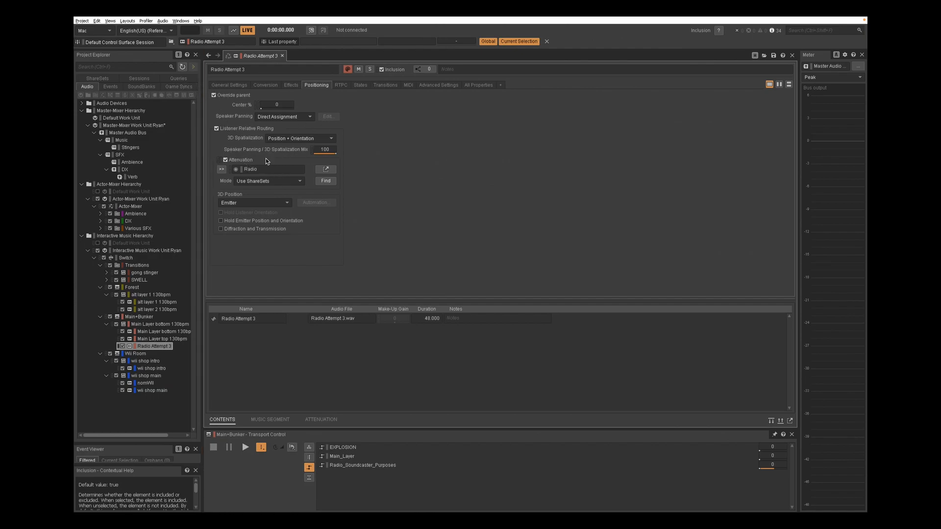
pyautogui.click(334, 170)
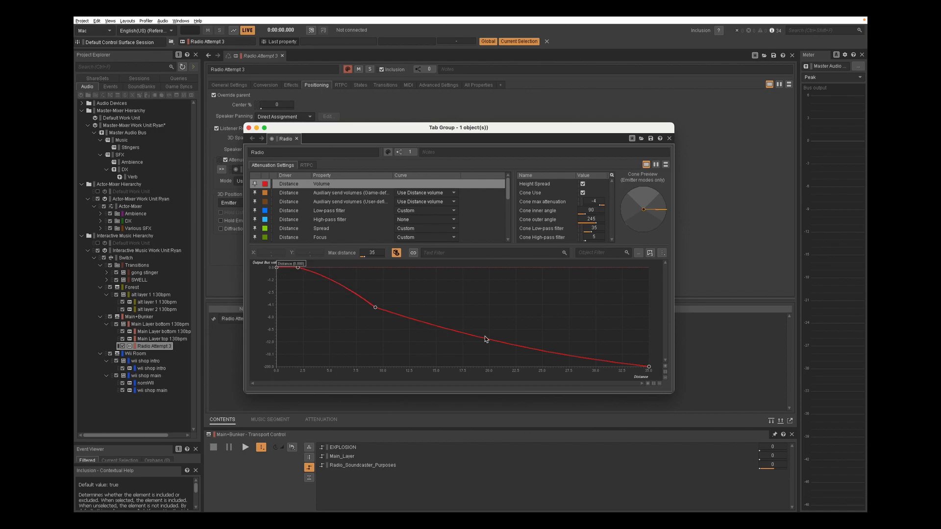
pyautogui.click(337, 211)
pyautogui.click(325, 230)
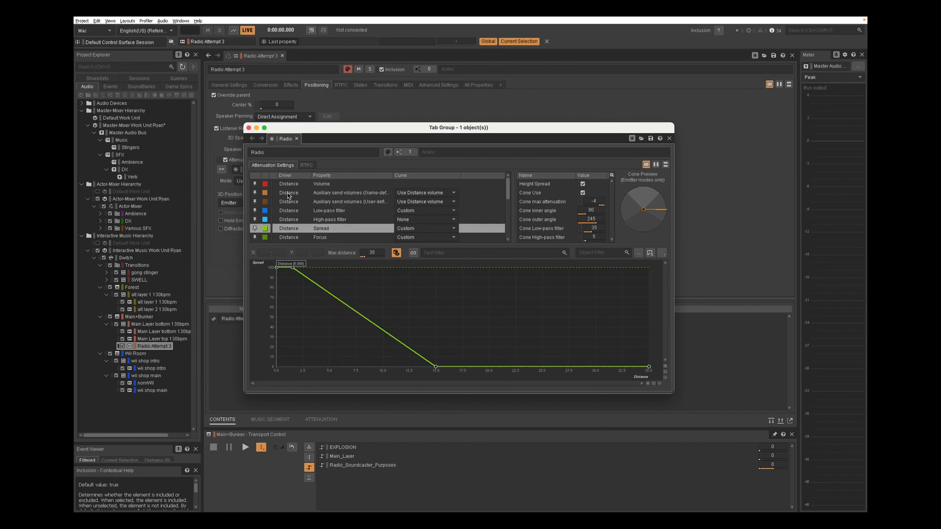
pyautogui.click(249, 128)
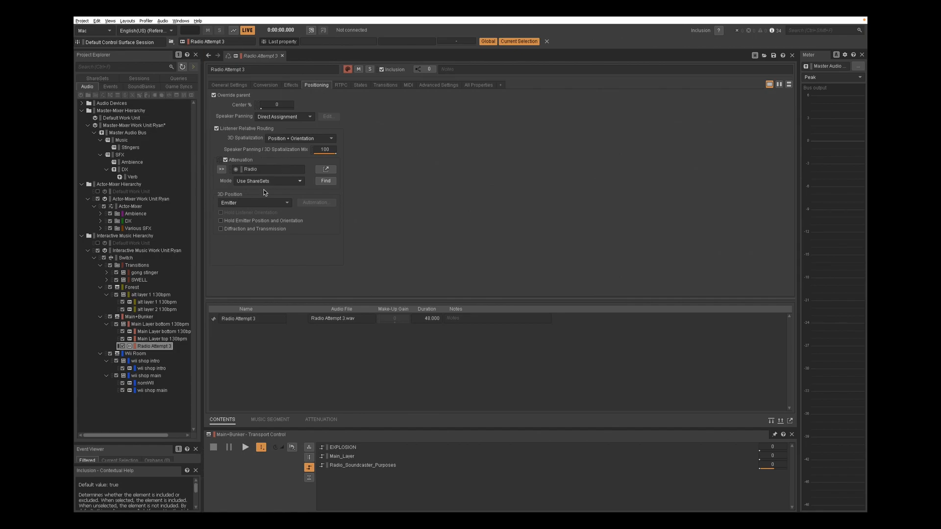
# Inspect the Wii Room music playlist and the nomWii track's Nom-driven voice volume RTPC curve
pyautogui.click(137, 362)
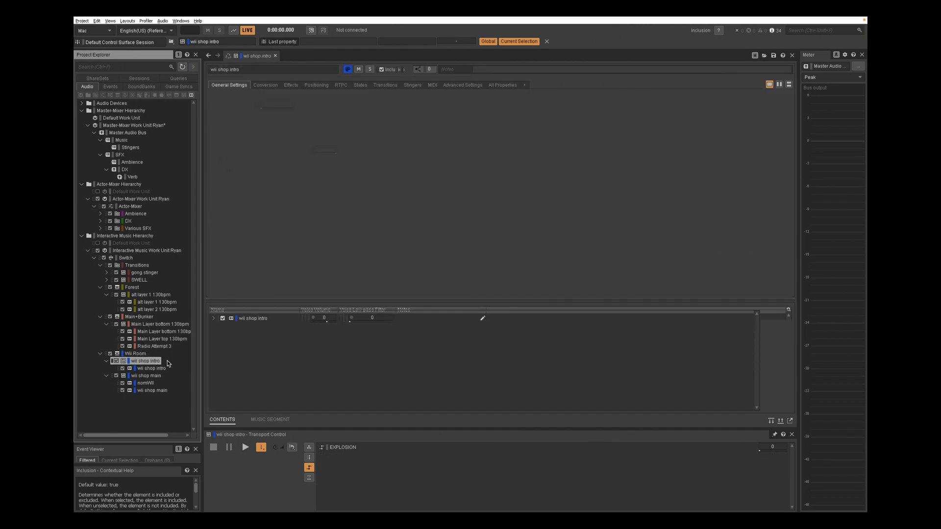
pyautogui.press('Up')
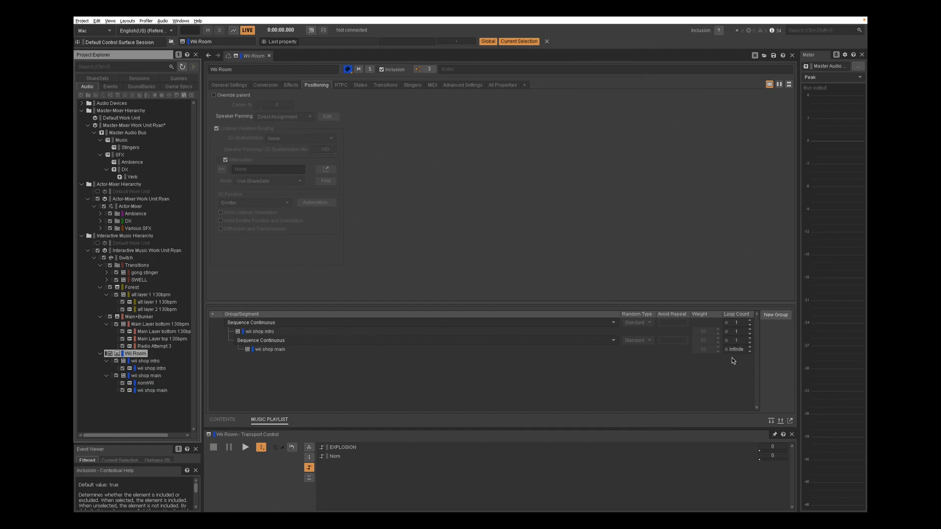
pyautogui.click(143, 383)
pyautogui.click(145, 384)
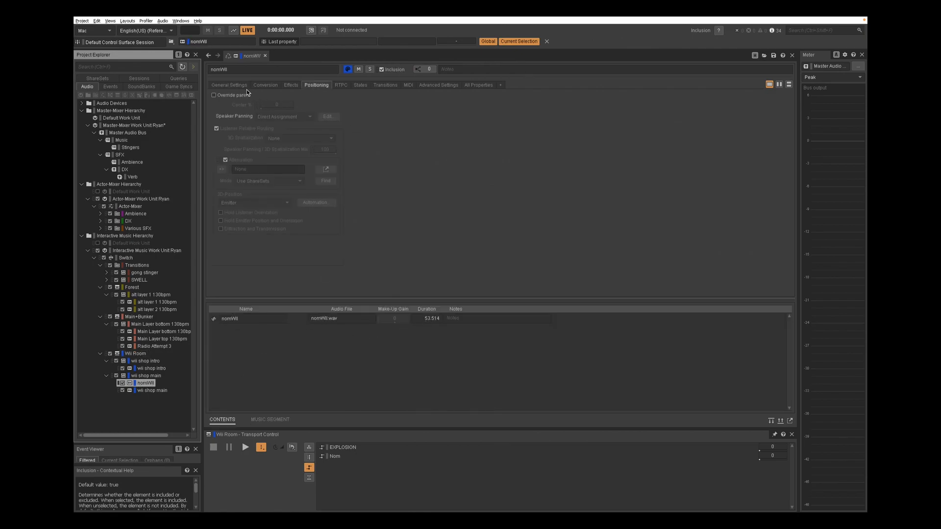
pyautogui.click(341, 86)
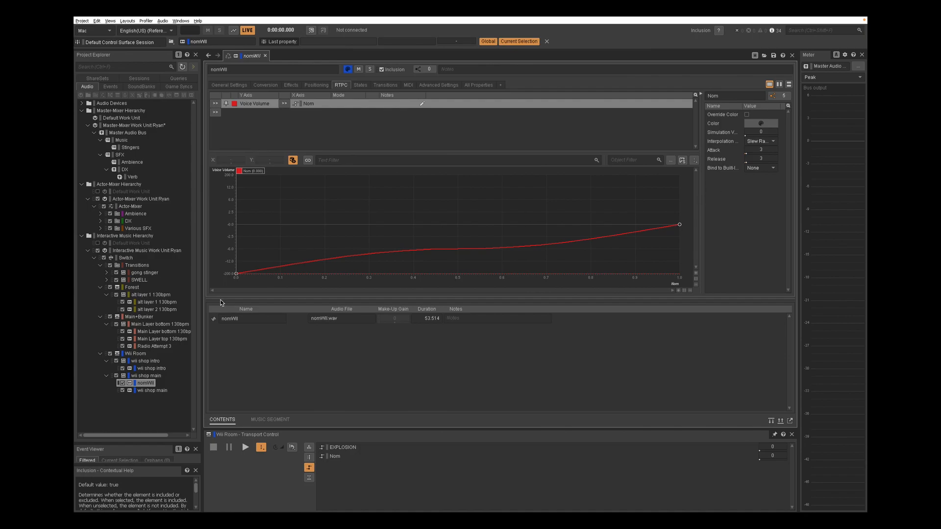
# Browse the Actor-Mixer Hierarchy down to the Owls random container and review its child hoots' weights and volumes
pyautogui.click(82, 236)
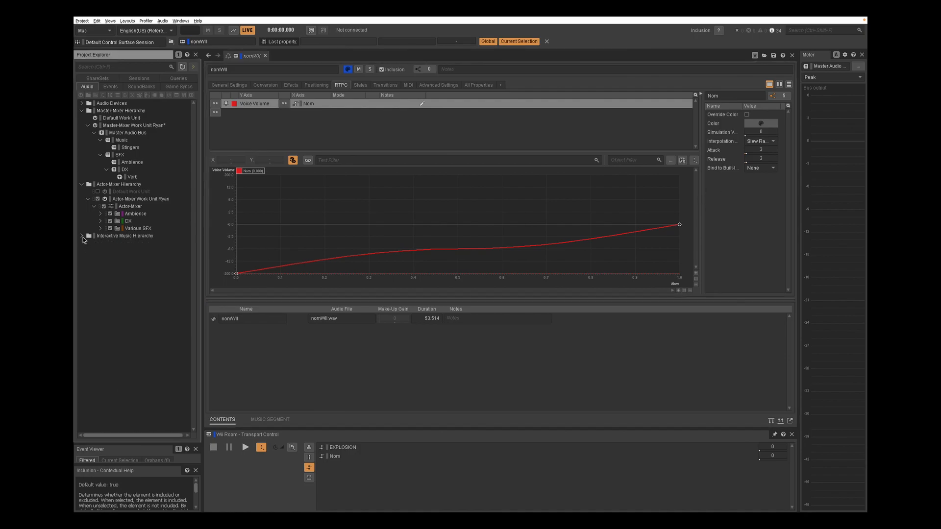
pyautogui.click(123, 185)
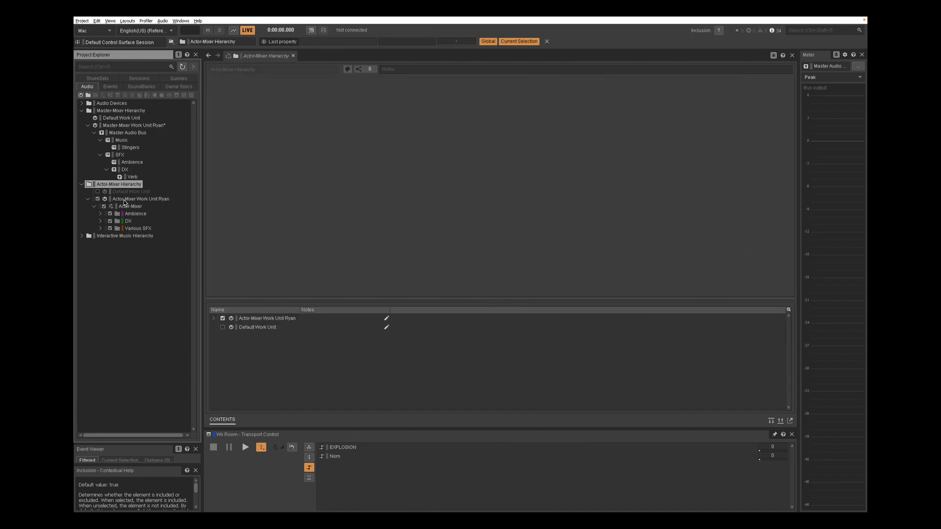
pyautogui.click(128, 199)
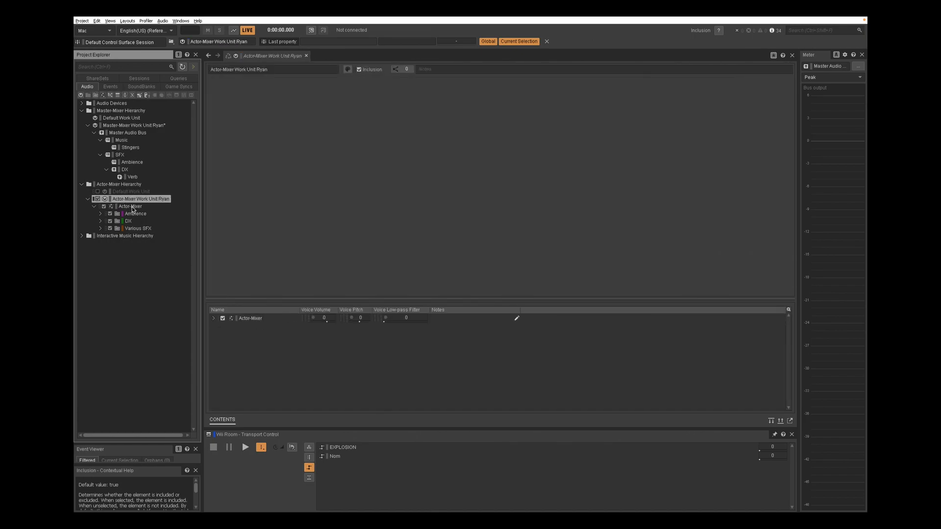
pyautogui.click(131, 208)
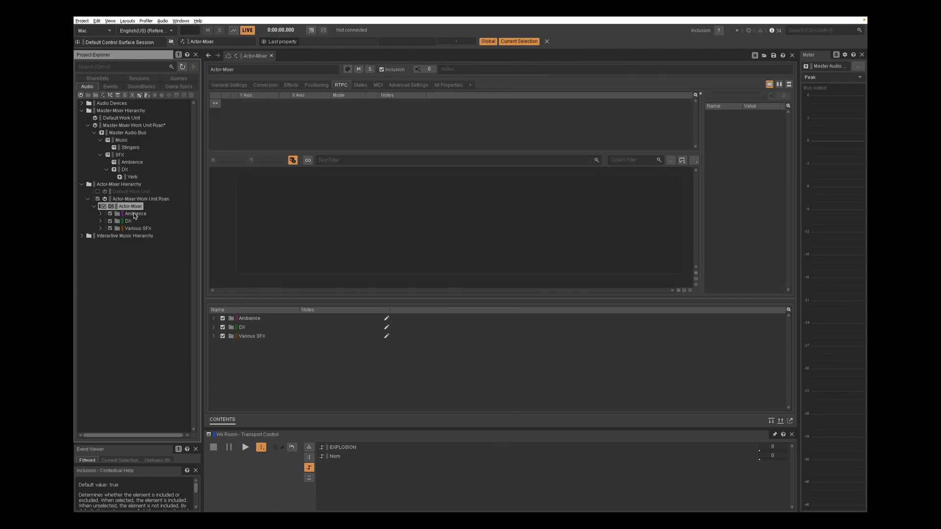
pyautogui.doubleClick(133, 215)
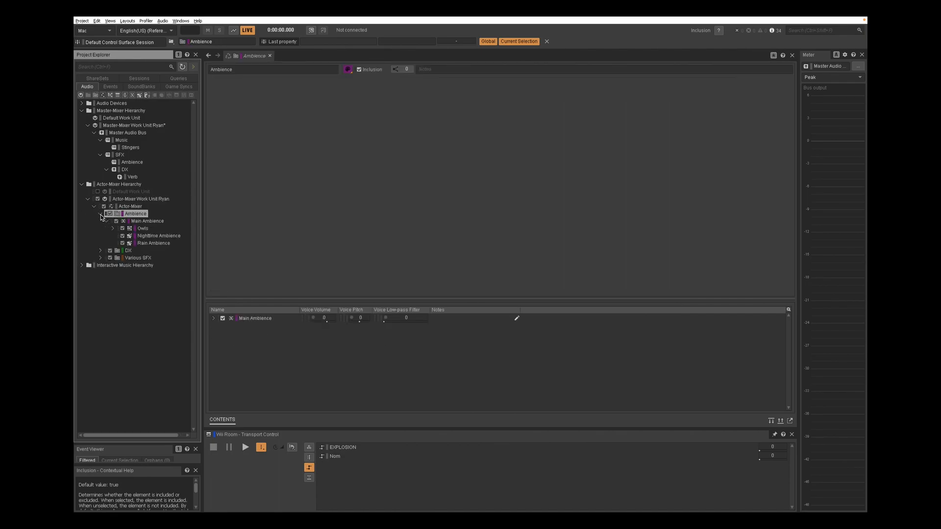
pyautogui.click(145, 222)
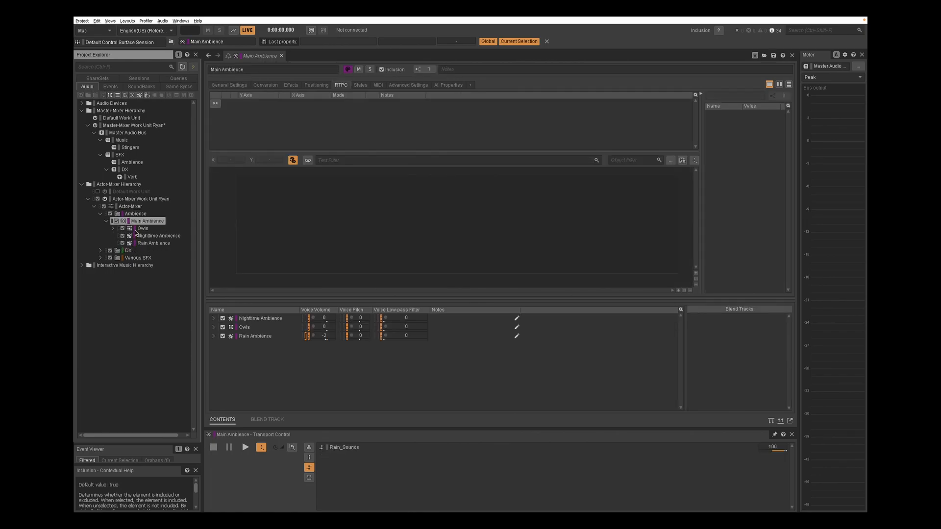
pyautogui.click(112, 228)
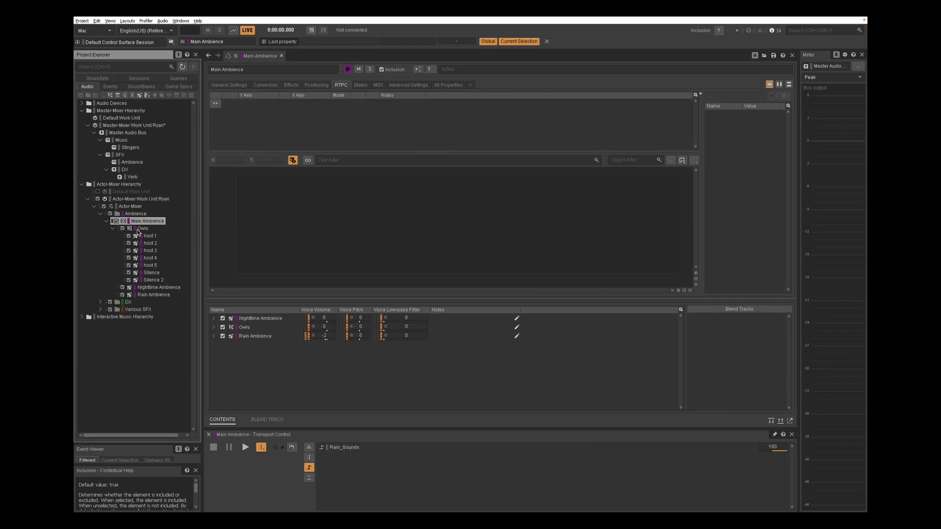
pyautogui.click(138, 228)
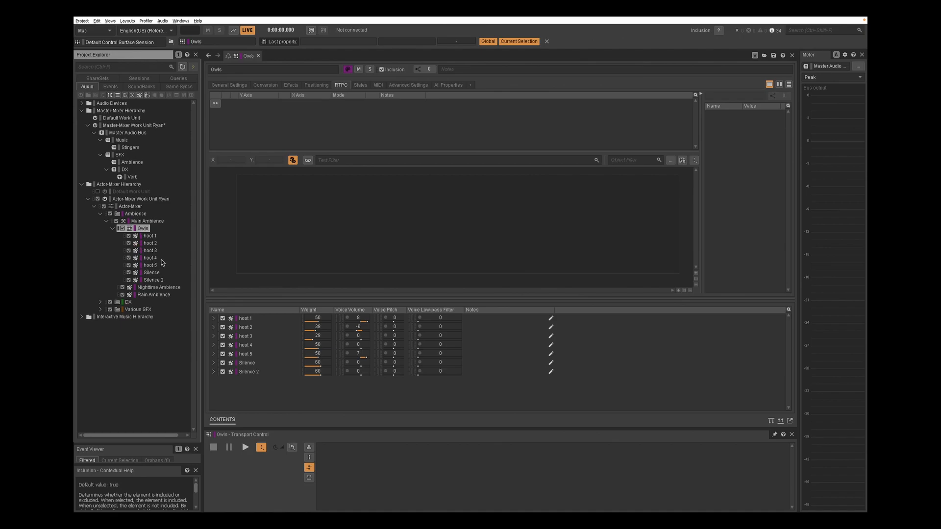
# Inspect Nighttime Ambience and Rain Ambience general settings, then Rain Ambience's Location state volume offsets
pyautogui.click(164, 289)
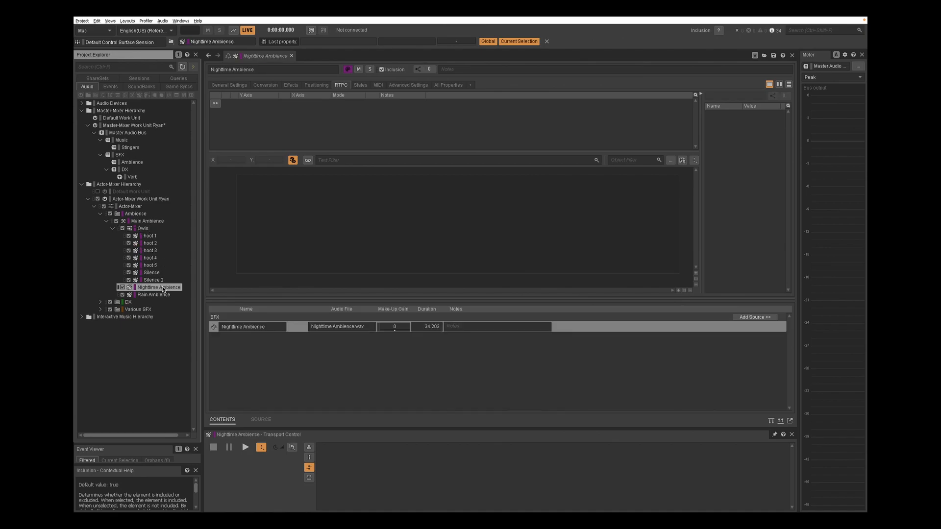
pyautogui.click(234, 84)
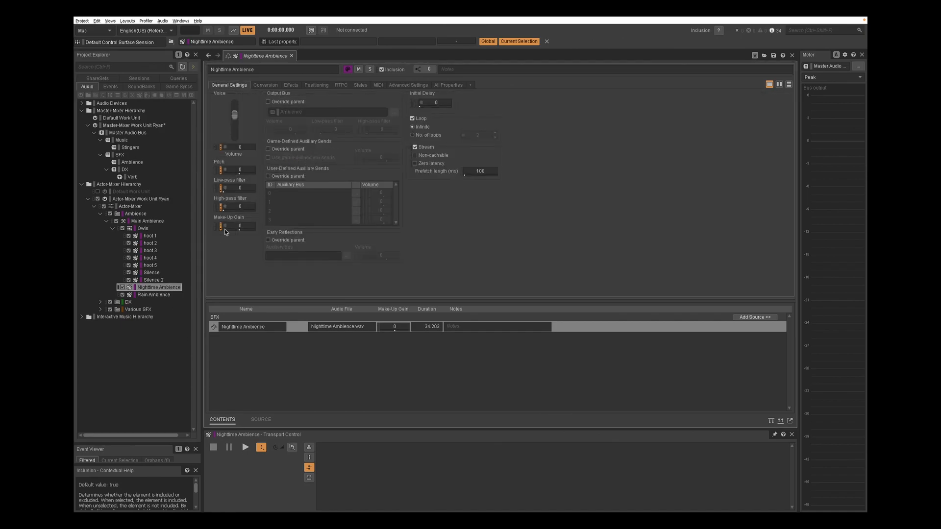
pyautogui.click(153, 295)
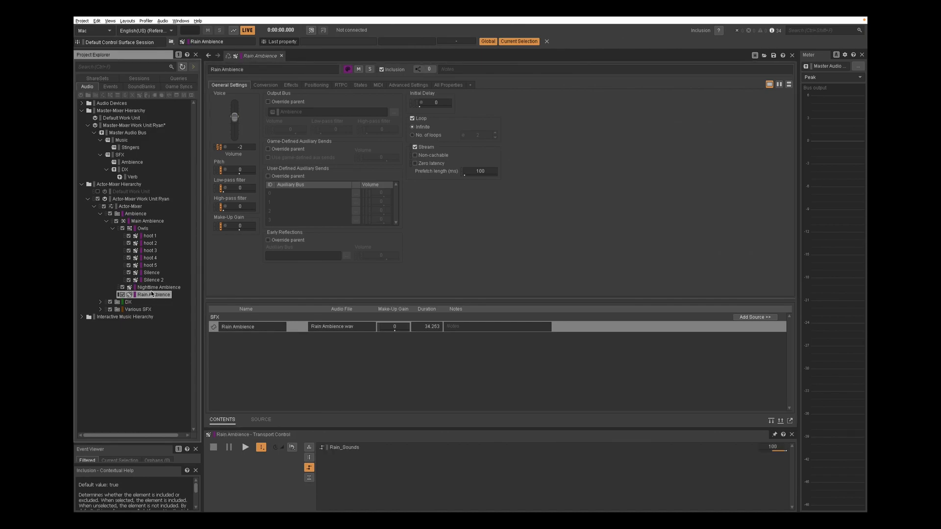
pyautogui.click(355, 85)
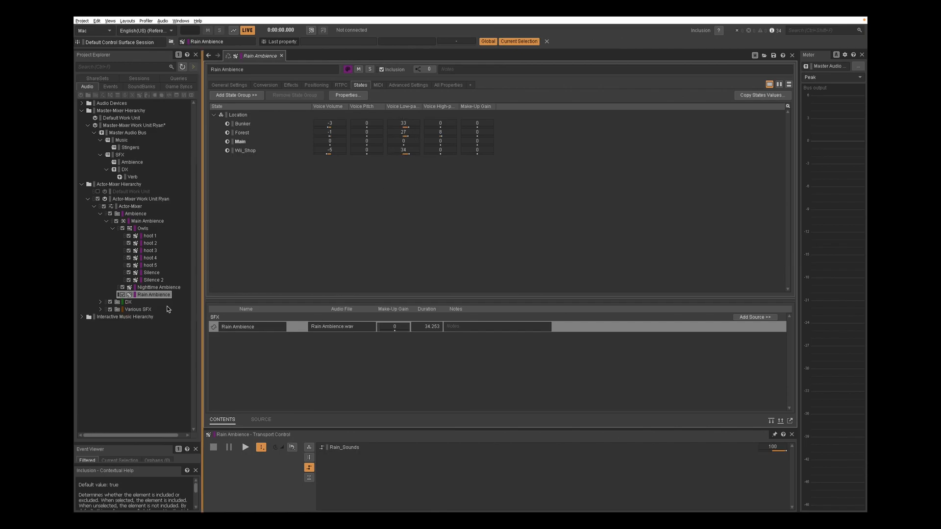
# Compare the Location state volume offsets on Nighttime Ambience and the Owls container
pyautogui.rightClick(155, 289)
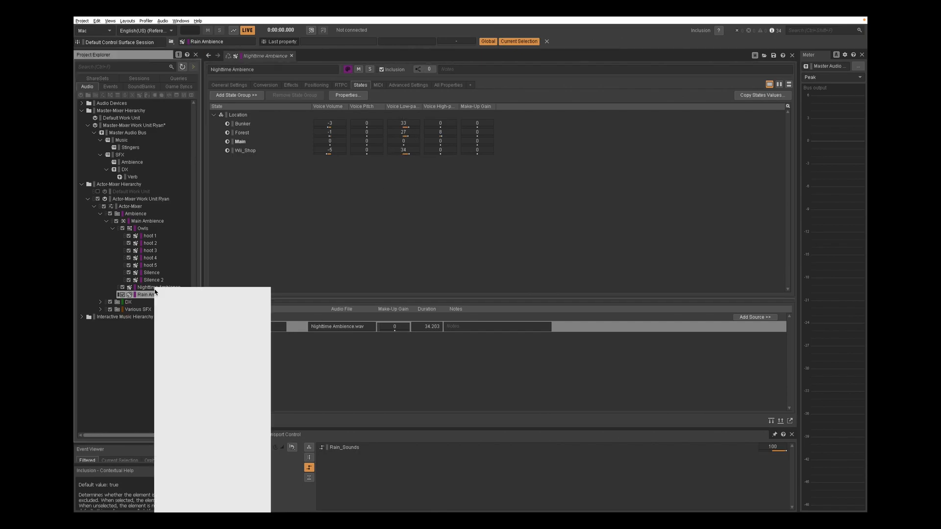
pyautogui.click(146, 290)
pyautogui.press('F2')
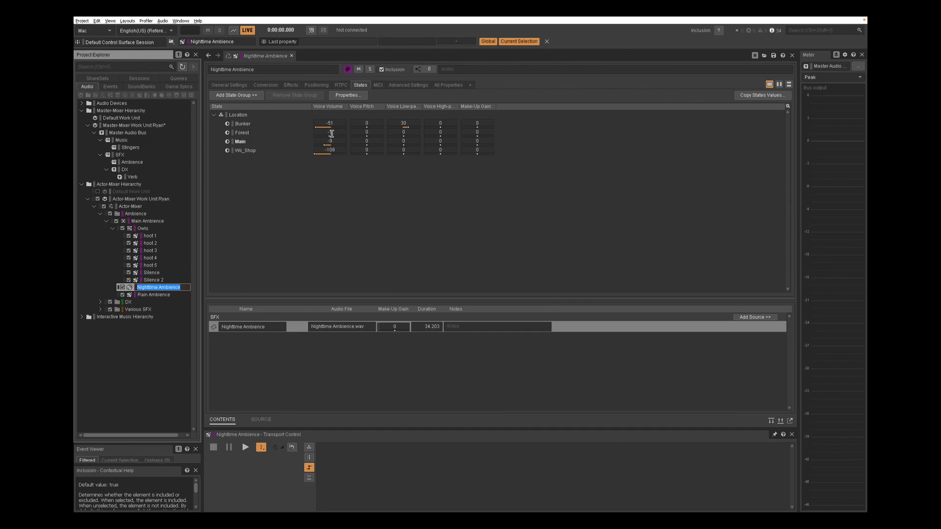
pyautogui.click(144, 228)
pyautogui.click(143, 226)
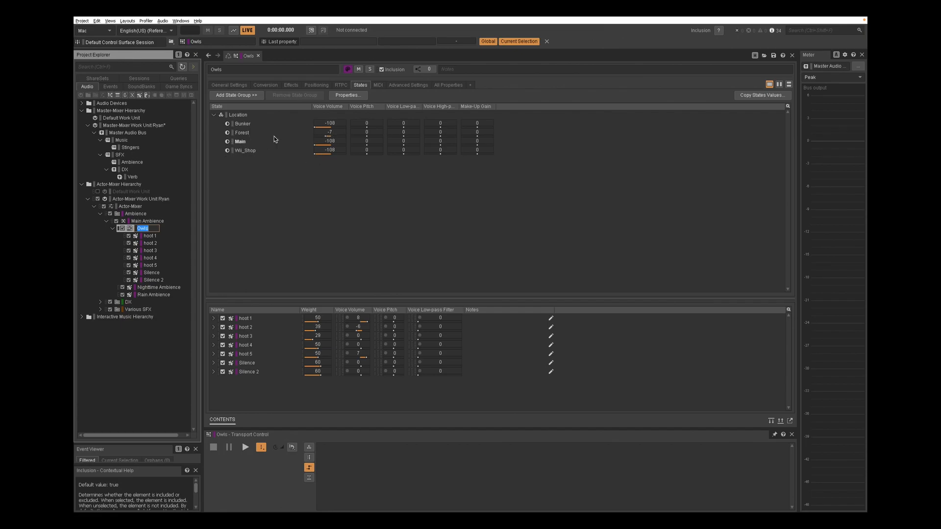
pyautogui.click(113, 229)
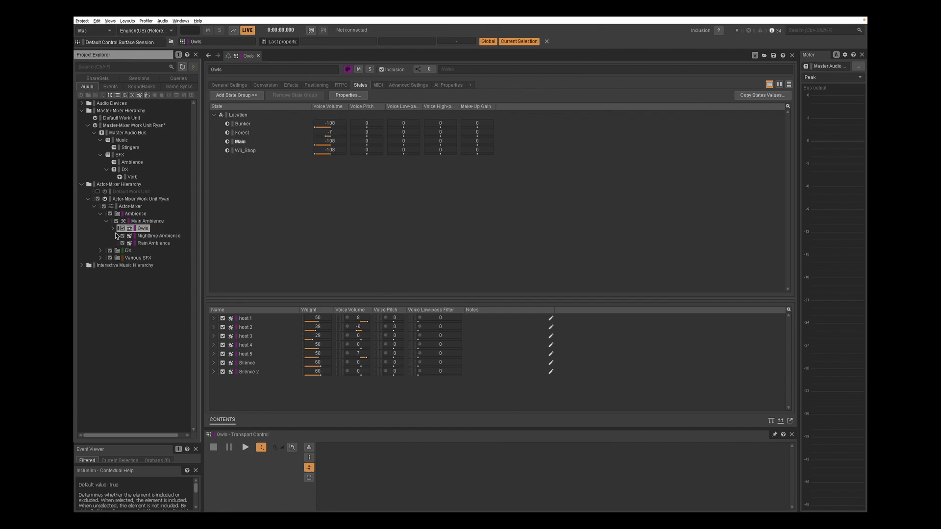
pyautogui.click(143, 229)
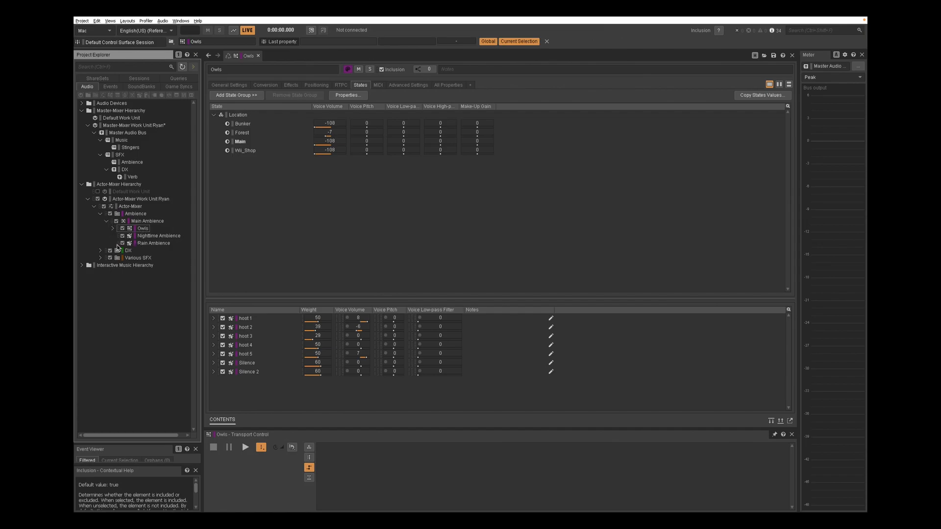
# Open the DX folder's 2D DX (Stanley) sequence container and review its General, Positioning and Advanced settings
pyautogui.click(106, 221)
pyautogui.click(101, 229)
pyautogui.click(101, 215)
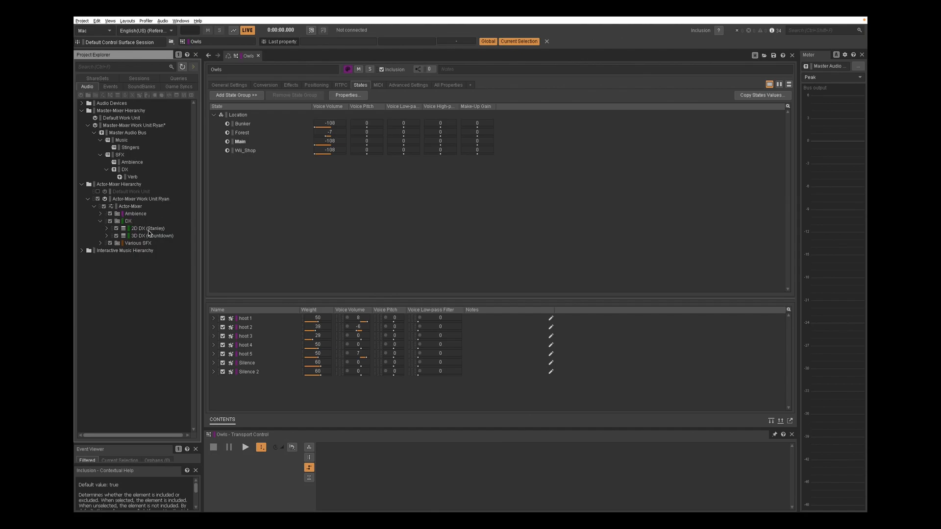
pyautogui.click(148, 230)
pyautogui.click(106, 229)
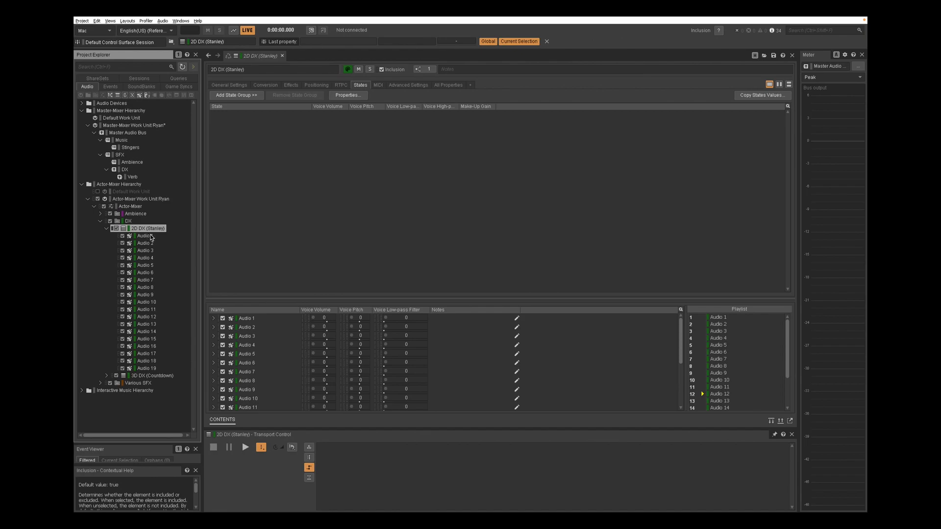
pyautogui.click(232, 86)
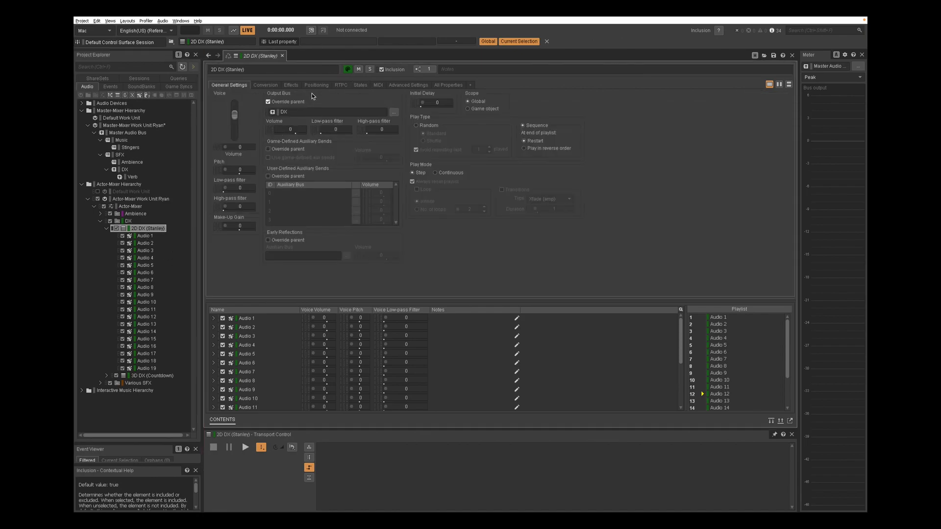
pyautogui.click(324, 84)
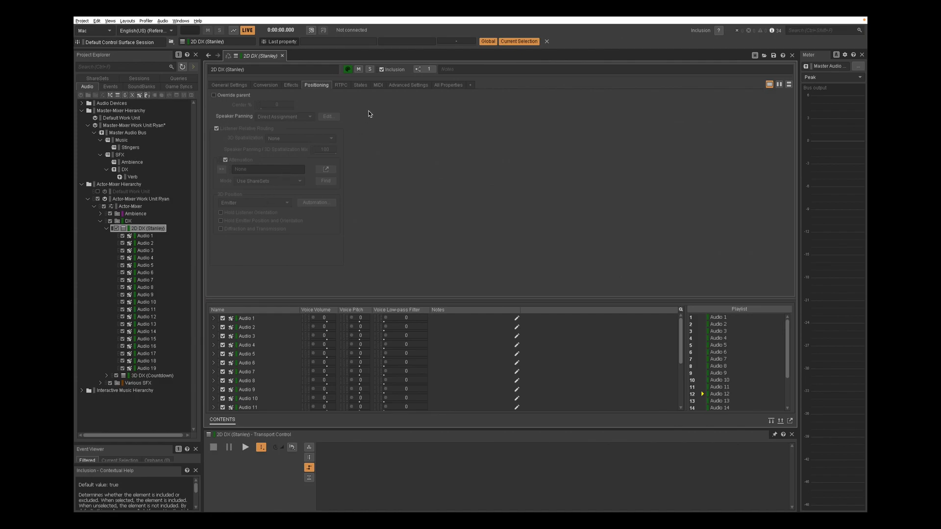
pyautogui.click(405, 87)
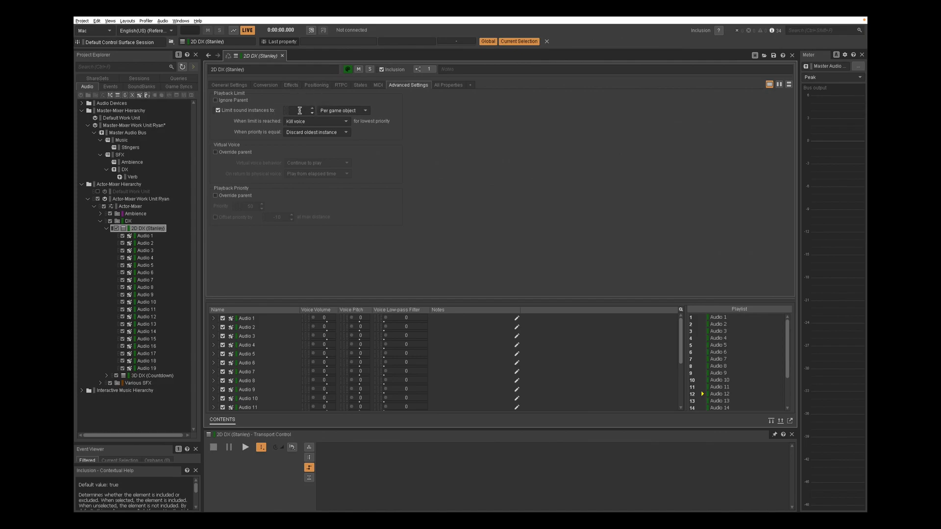
# Select 3D DX (Countdown), check its Positioning, and open and close its Dialogue attenuation ShareSet
pyautogui.click(106, 229)
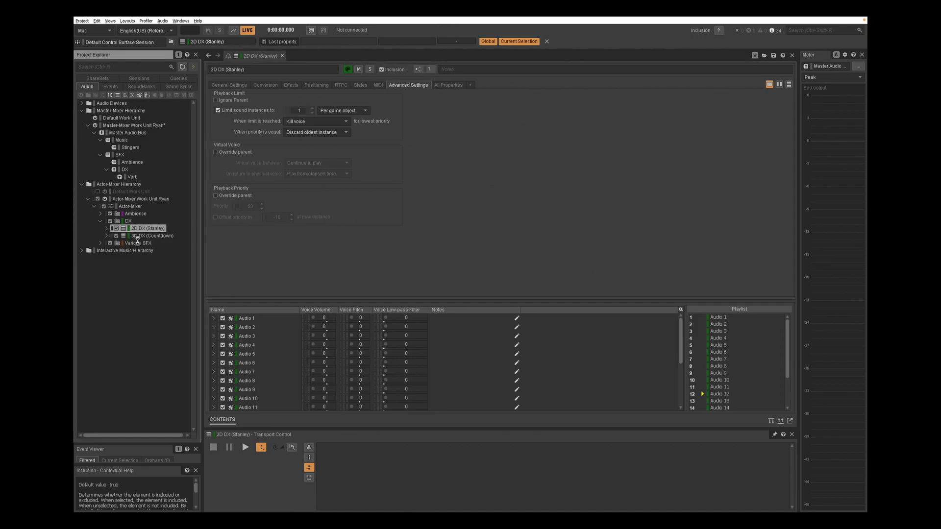
pyautogui.press('Down')
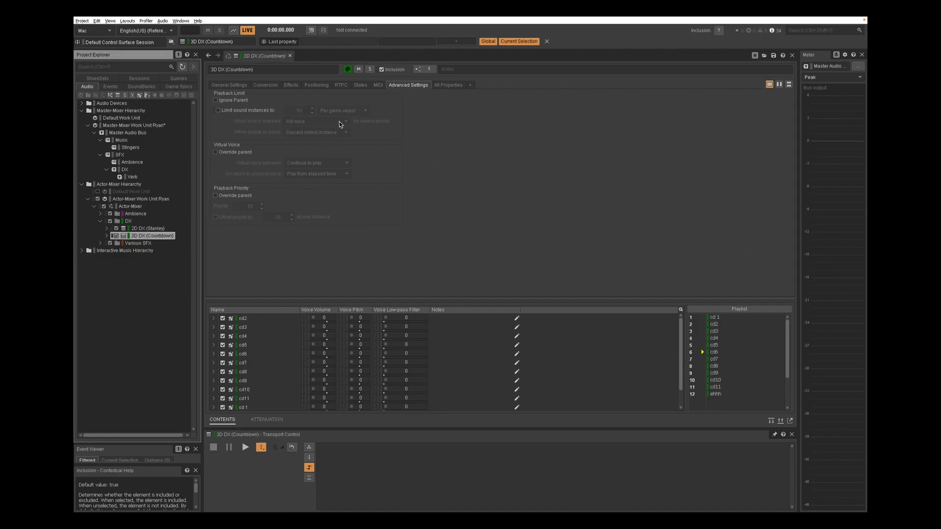
pyautogui.click(238, 86)
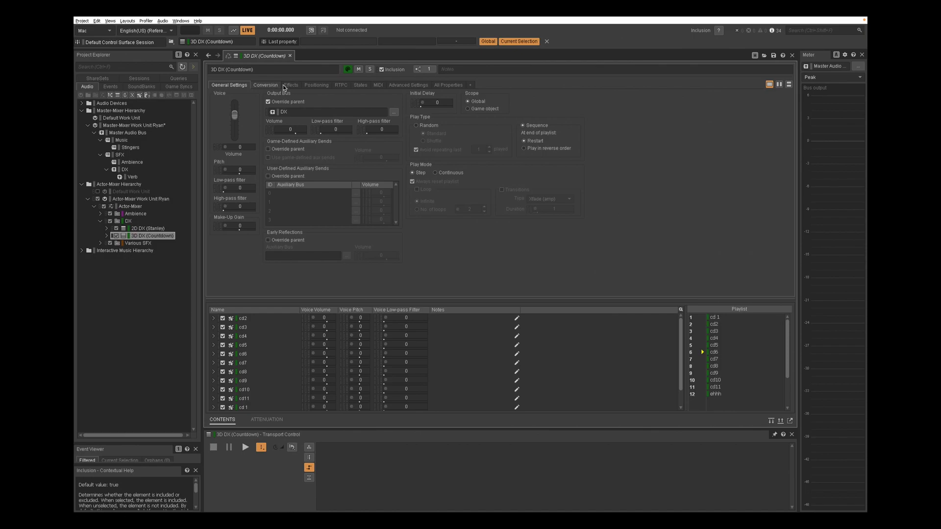
pyautogui.click(316, 85)
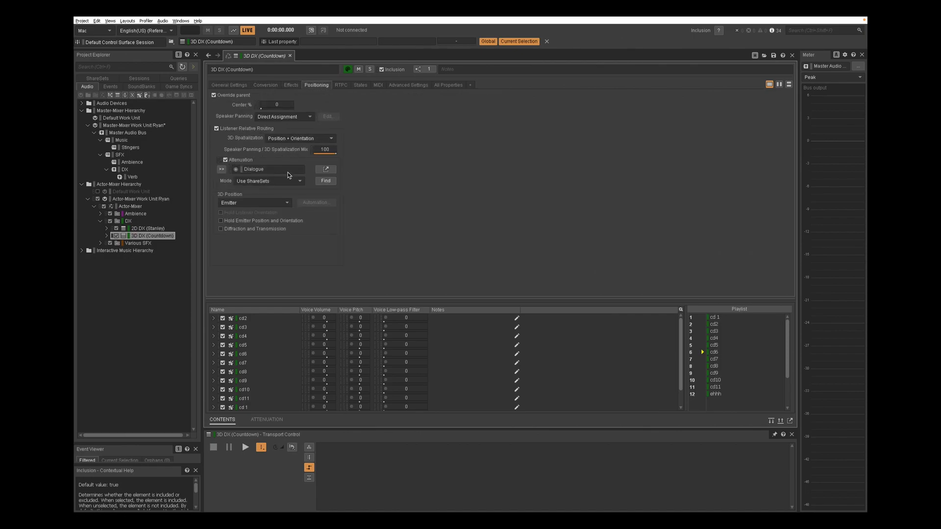
pyautogui.click(326, 170)
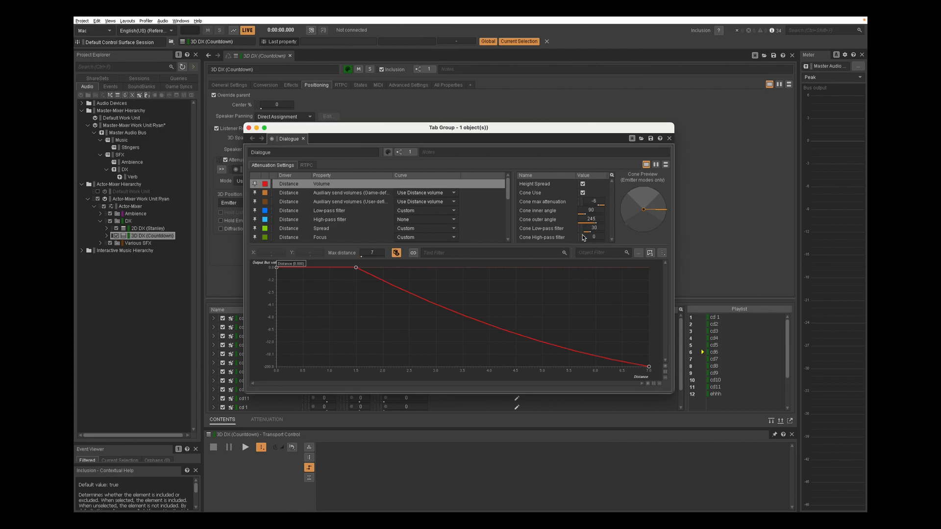
pyautogui.click(249, 128)
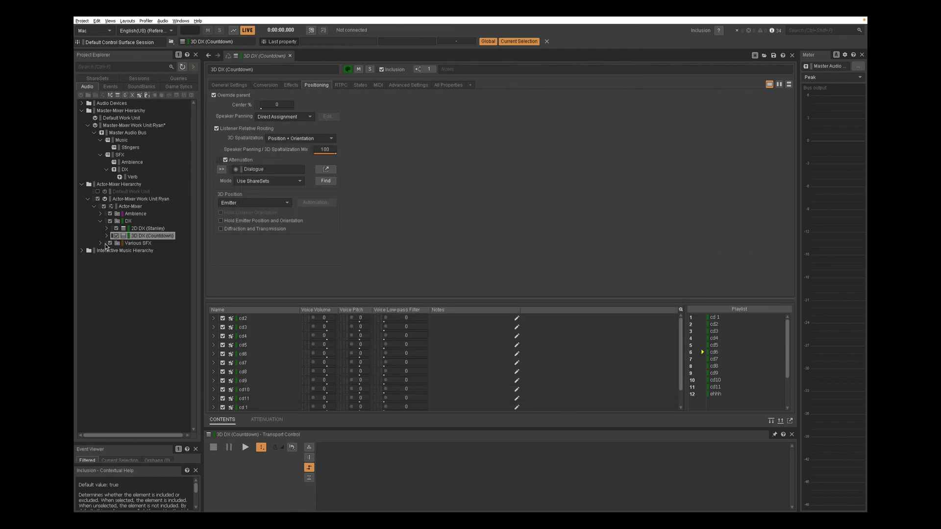
# Open the Various SFX Crow sound, review its 3D Spatialization options, and open and close its Crow attenuation curve
pyautogui.click(100, 221)
pyautogui.click(100, 228)
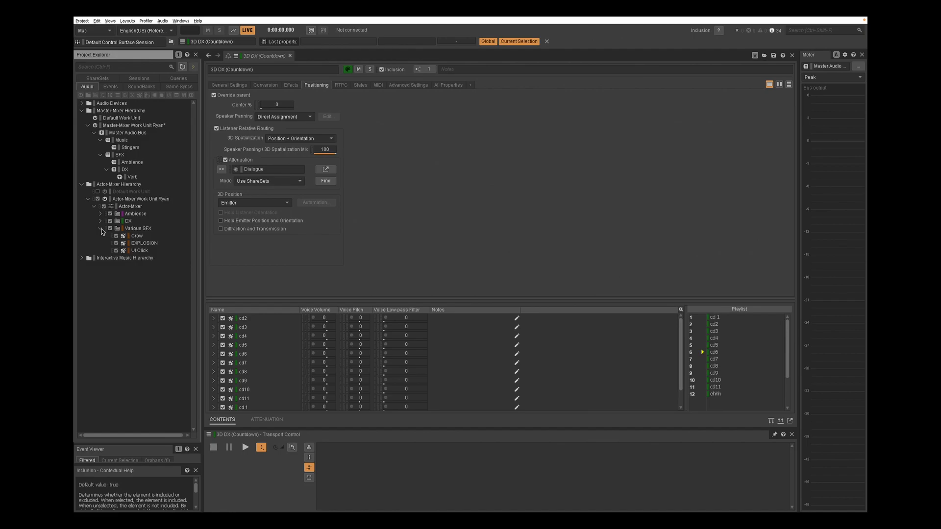
pyautogui.click(136, 236)
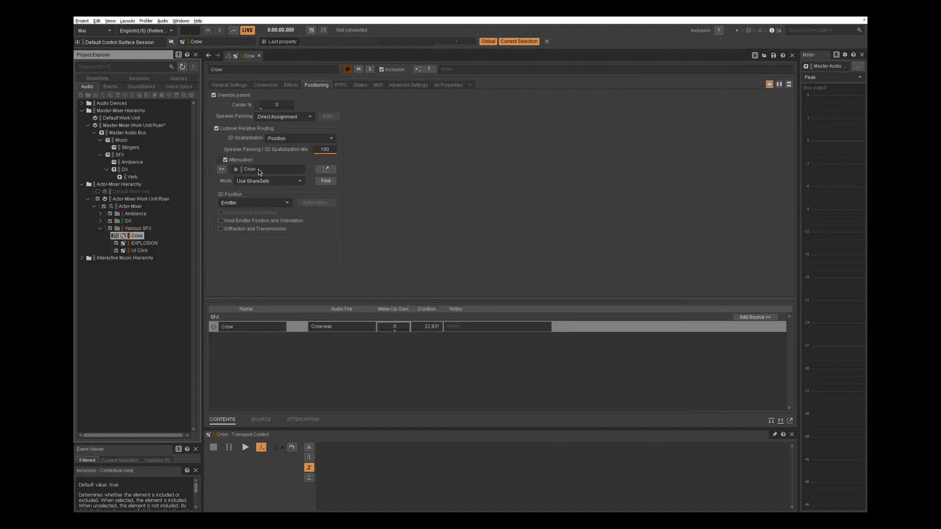
pyautogui.click(275, 139)
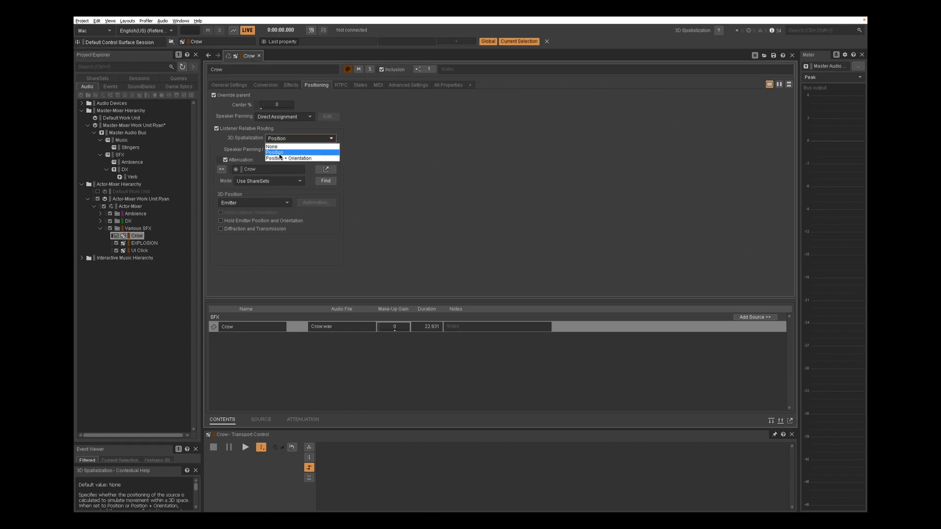
pyautogui.click(280, 157)
pyautogui.click(327, 171)
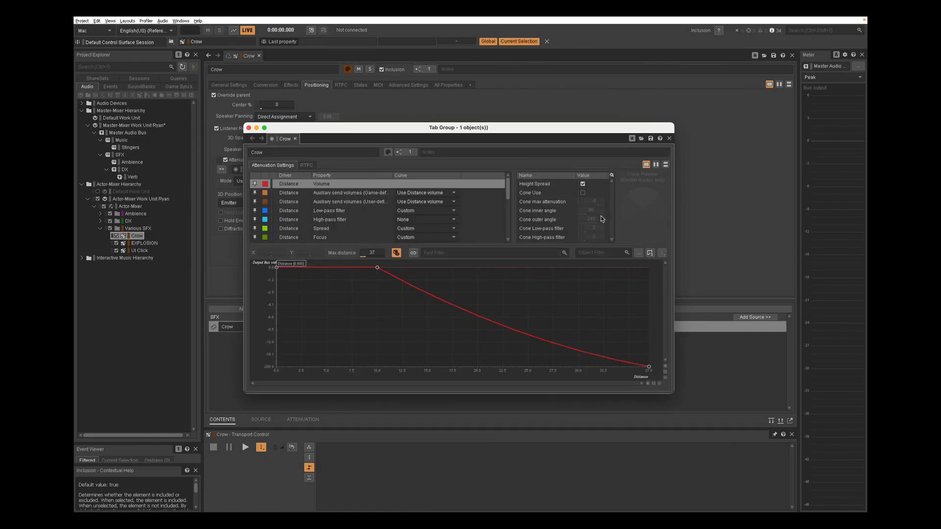
pyautogui.click(248, 127)
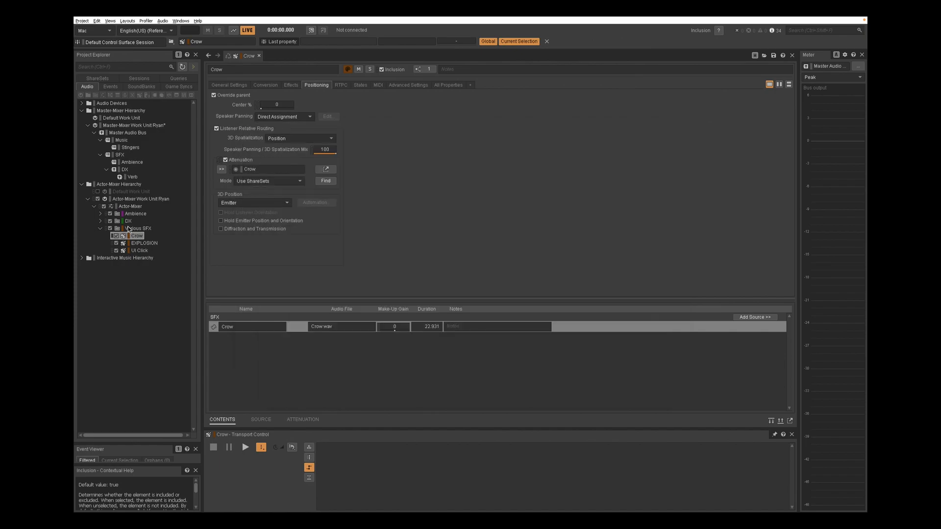
# Check the EXPLOSION and UI Click sounds' positioning settings, then collapse the Various SFX folder
pyautogui.click(140, 243)
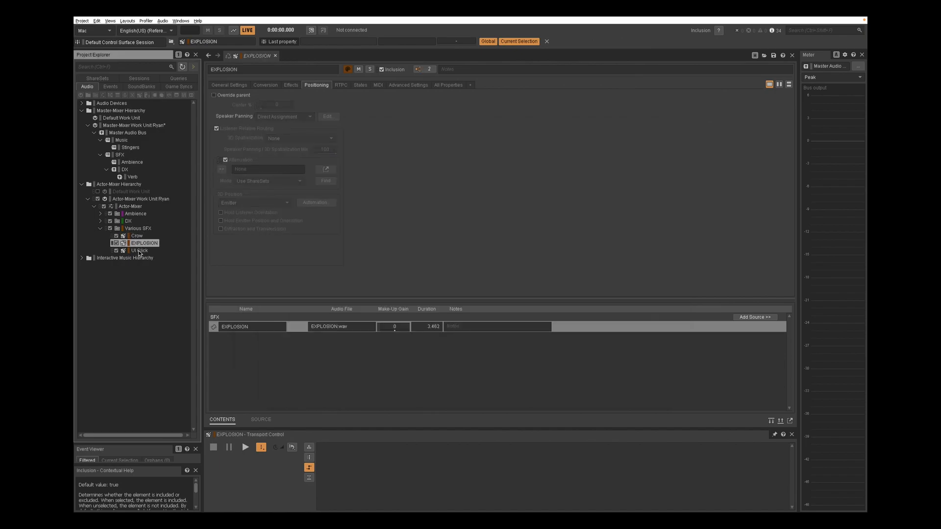
pyautogui.click(139, 252)
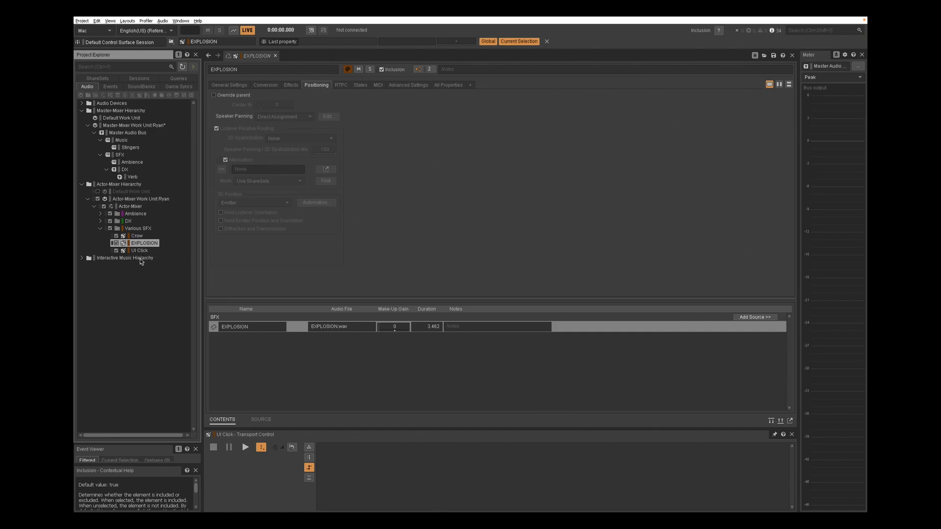
pyautogui.click(100, 230)
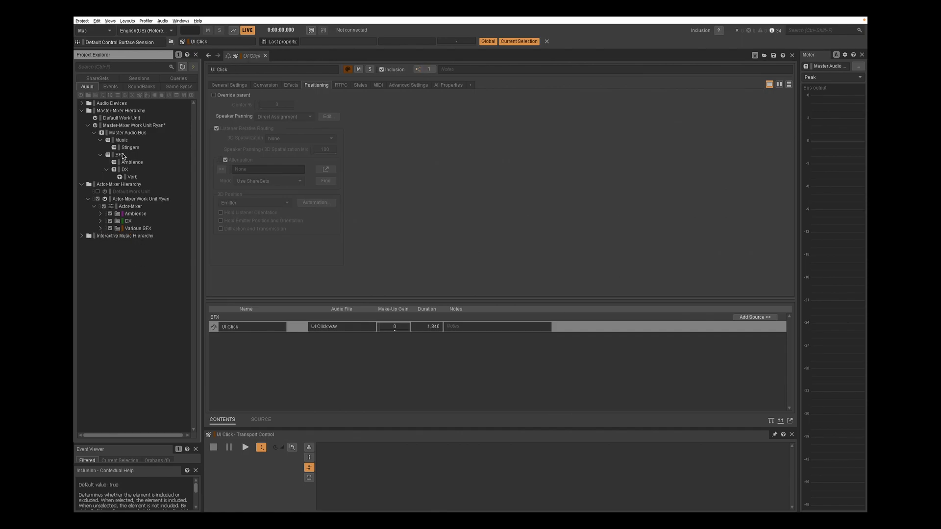
# Review the Explosion state offsets on the Music bus and the Ambience bus in their States settings
pyautogui.click(81, 184)
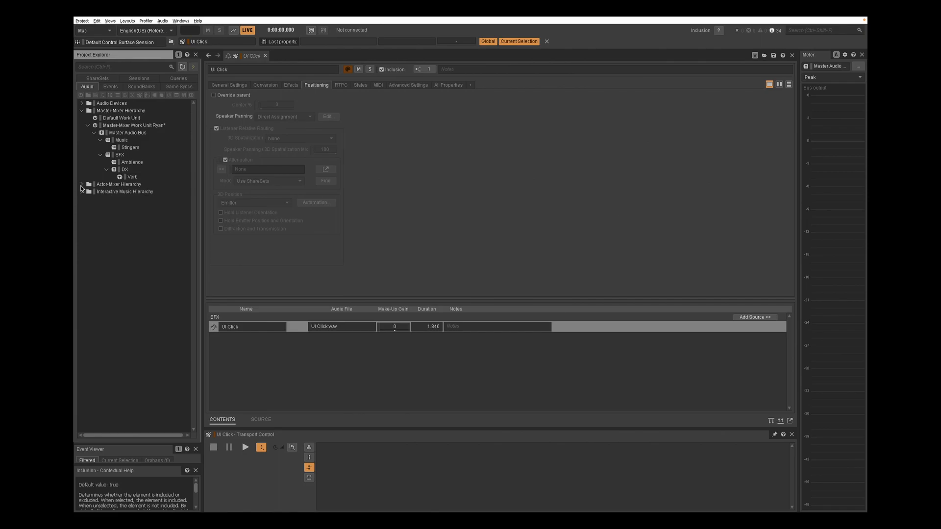
pyautogui.click(119, 140)
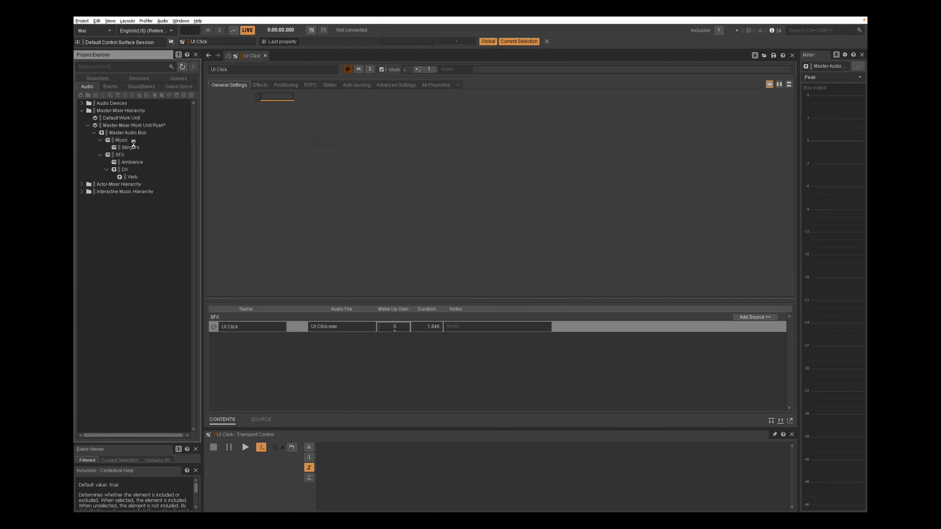
pyautogui.click(329, 85)
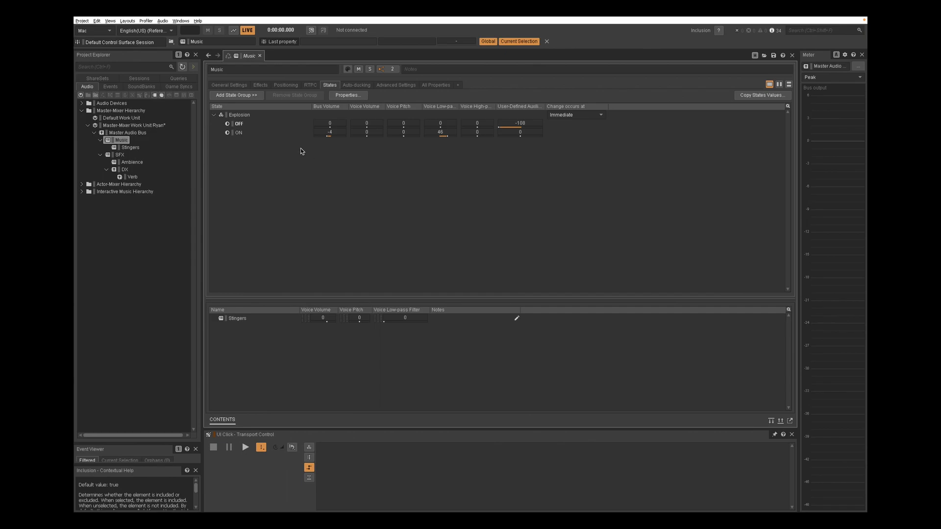
pyautogui.click(136, 163)
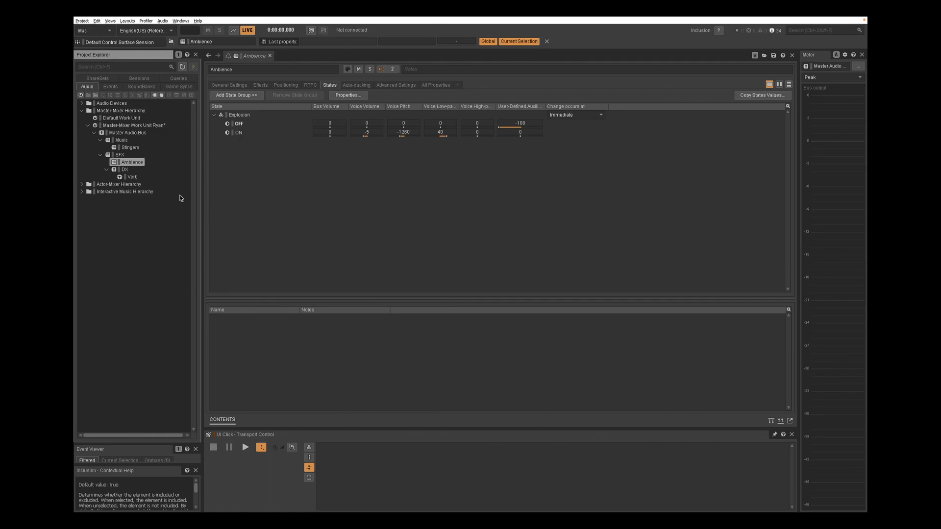
# Review the DX bus's general settings, Explosion and Location state offsets, and its auto-ducking of Ambience and Music
pyautogui.click(125, 170)
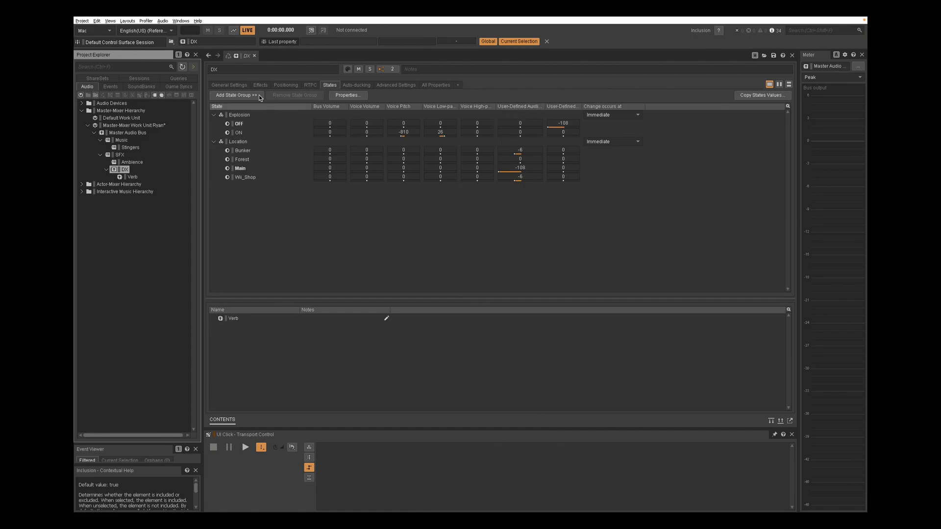
pyautogui.click(237, 86)
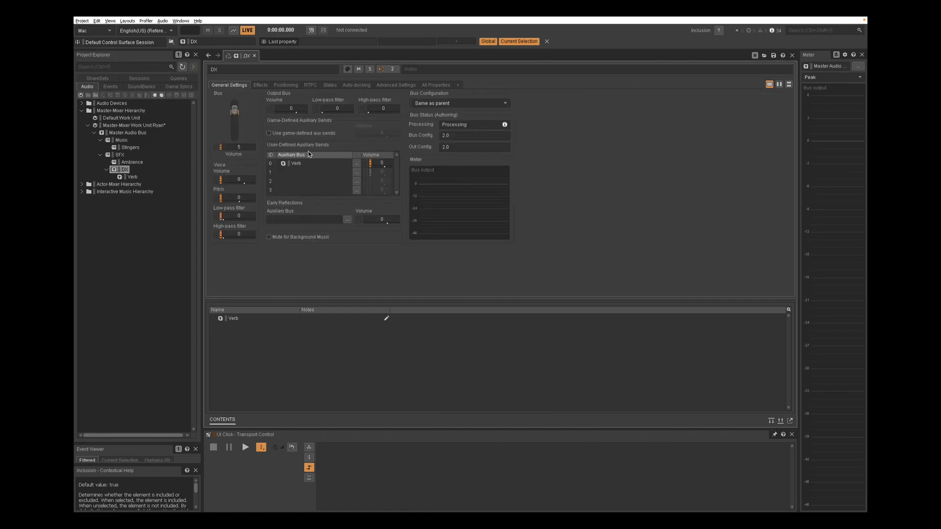
pyautogui.click(325, 86)
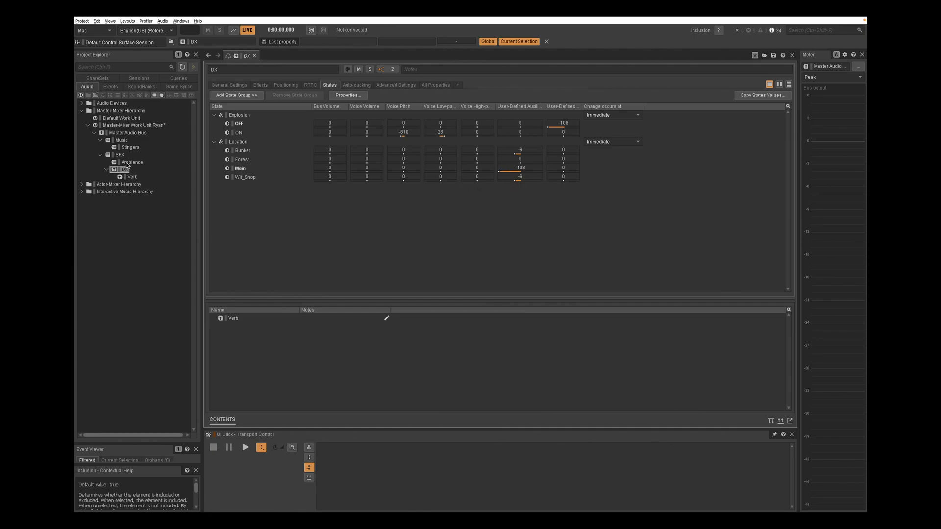
pyautogui.click(362, 85)
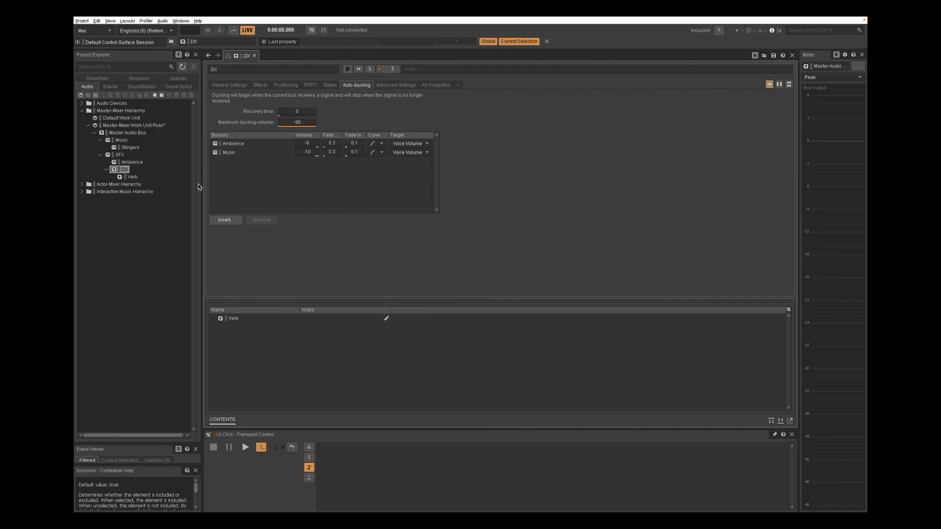
# Switch to the Events view and inspect the actions of the ForestLayer_OFF and State_Bunker events
pyautogui.click(81, 110)
pyautogui.click(112, 86)
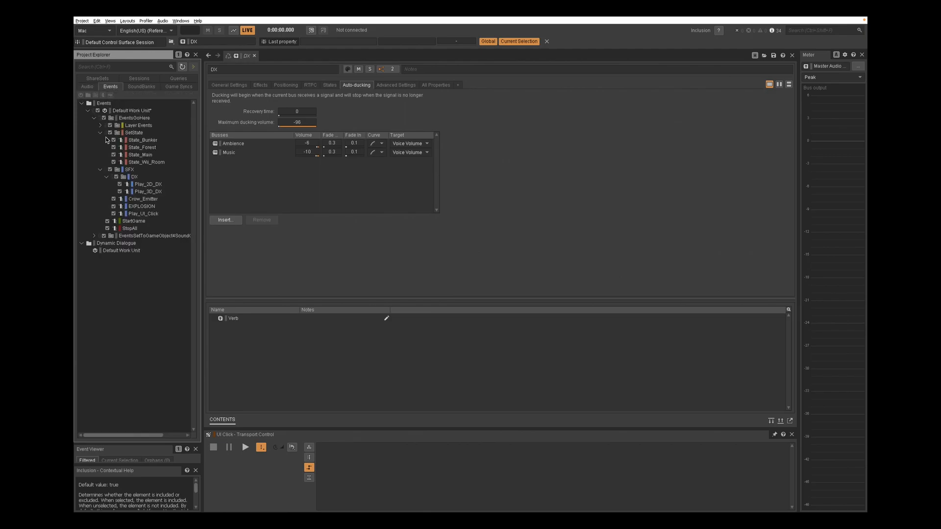
pyautogui.click(101, 127)
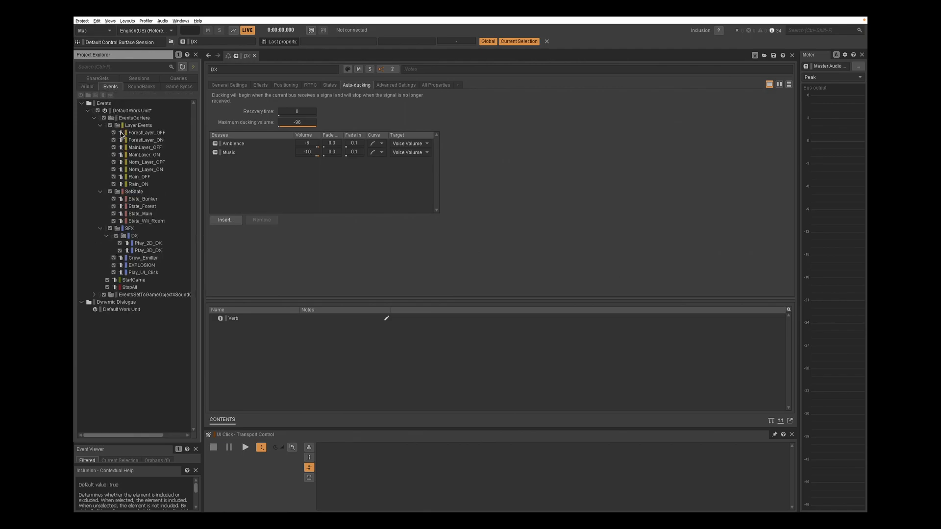
pyautogui.click(147, 133)
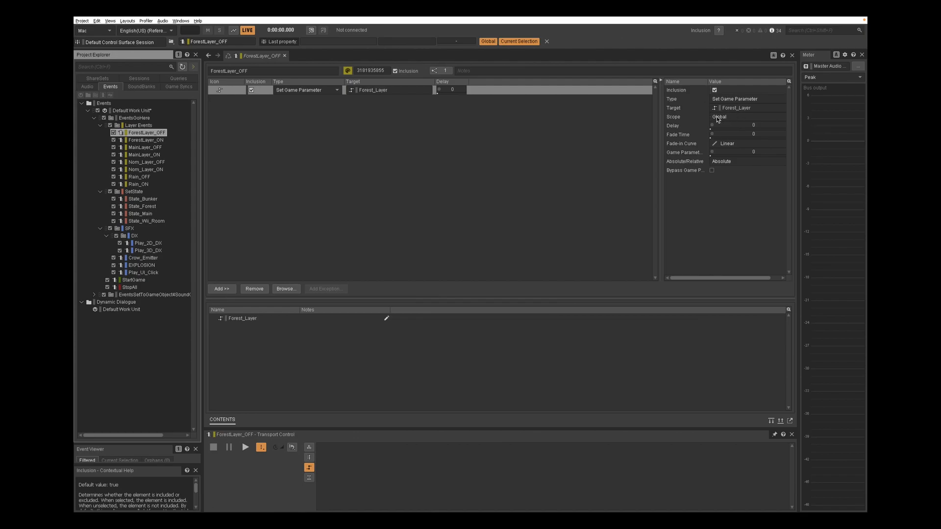
pyautogui.click(134, 191)
pyautogui.click(141, 199)
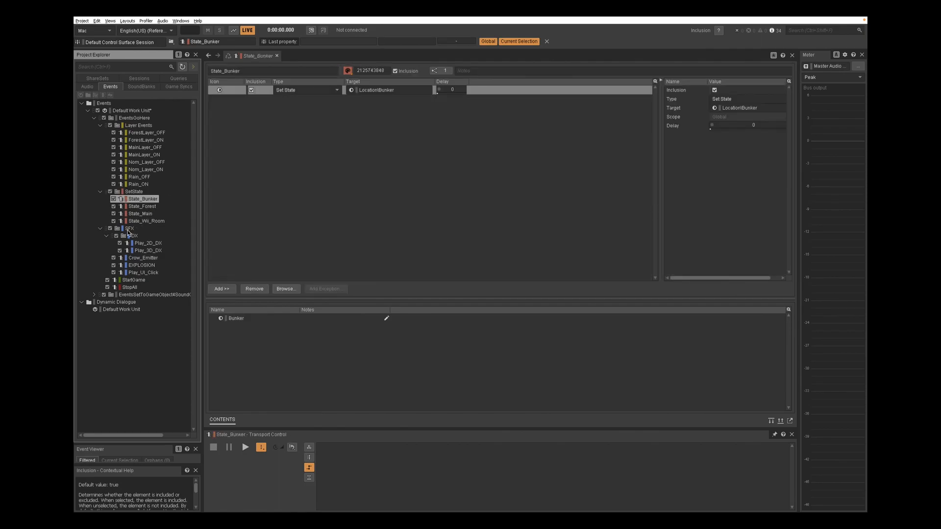
# Inspect the EXPLOSION event's action list, then the StartGame and StopAll events' actions
pyautogui.click(141, 266)
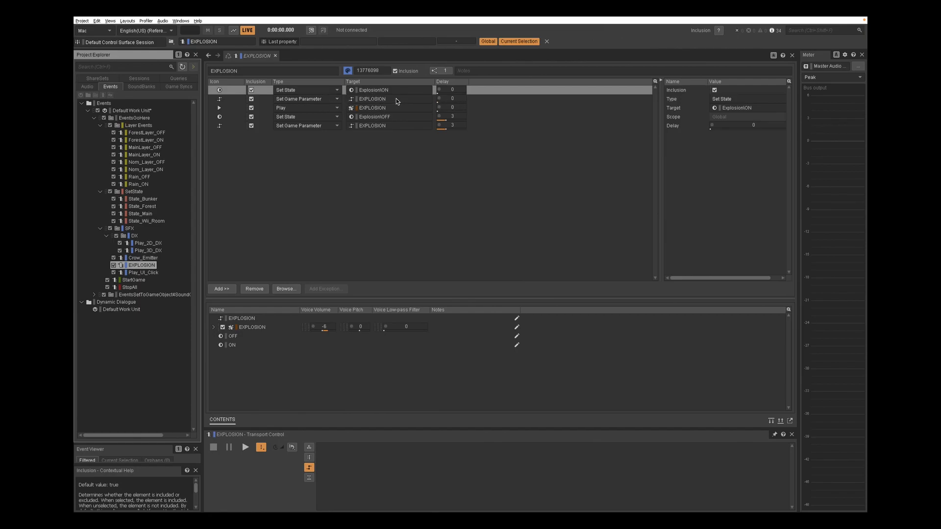
pyautogui.click(473, 125)
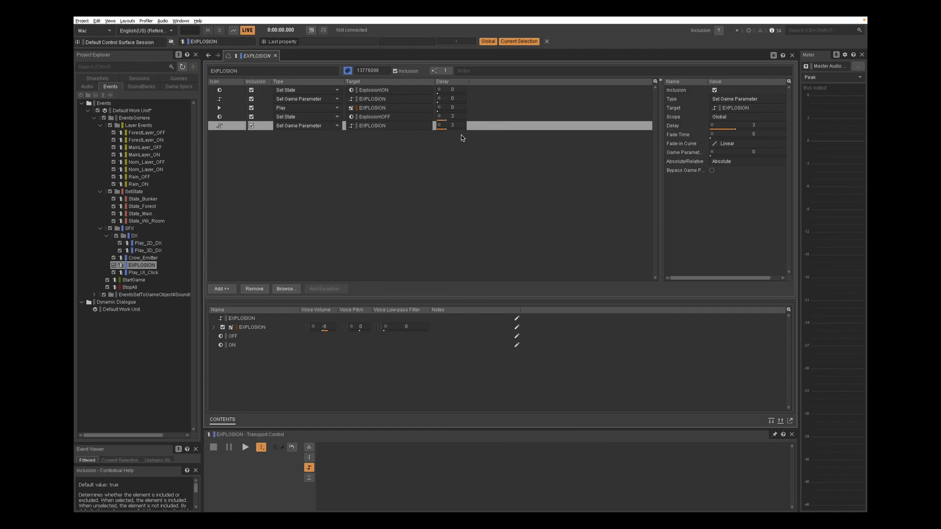
pyautogui.click(137, 282)
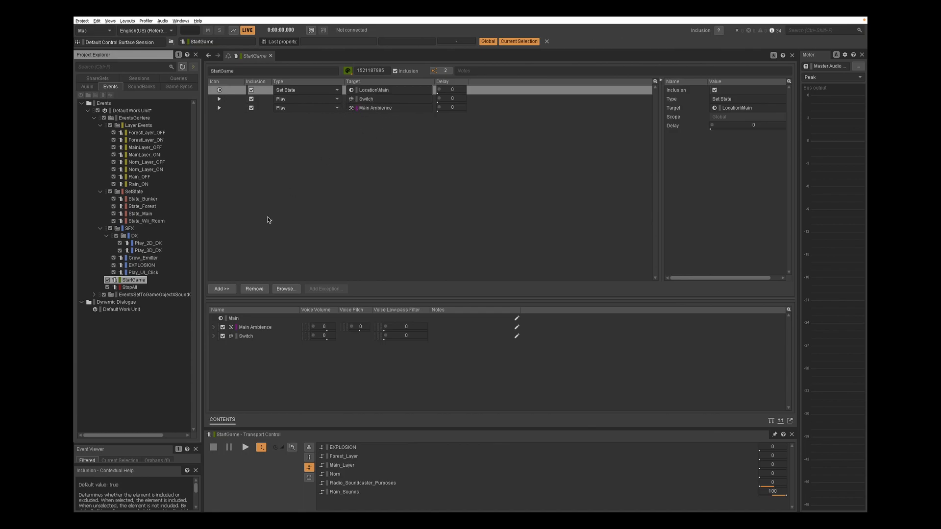
pyautogui.click(136, 288)
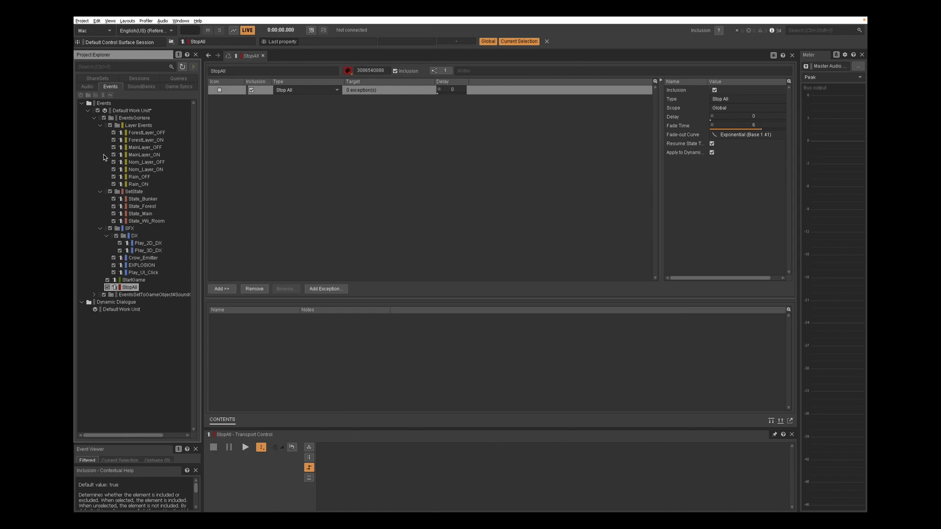
# Expand the EventsSetToGameObject folder and inspect the EXPLOSION_01 and ForestLayer_OFF_02 events
pyautogui.click(94, 118)
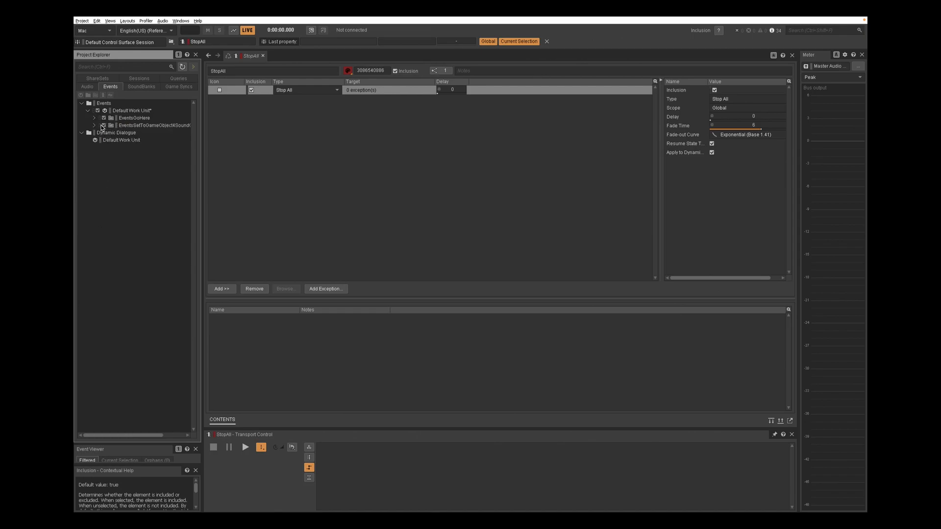
pyautogui.click(94, 126)
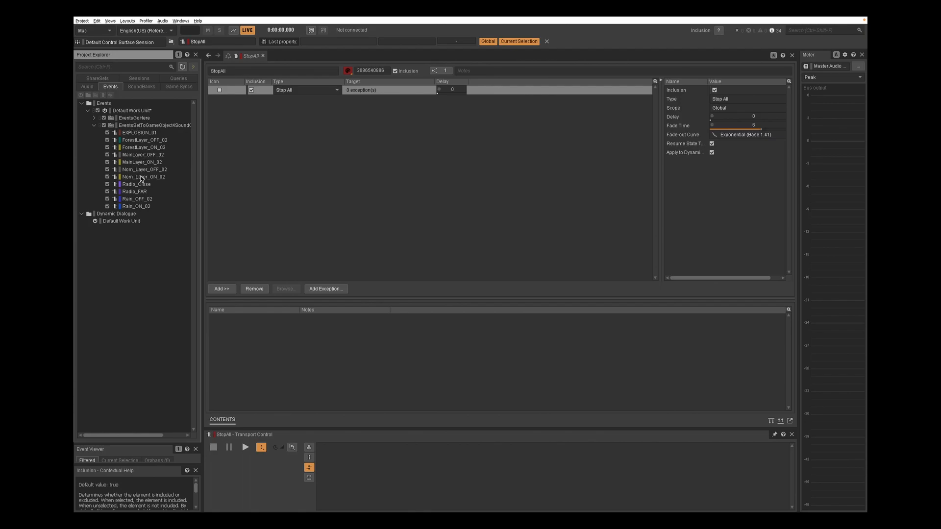
pyautogui.click(143, 134)
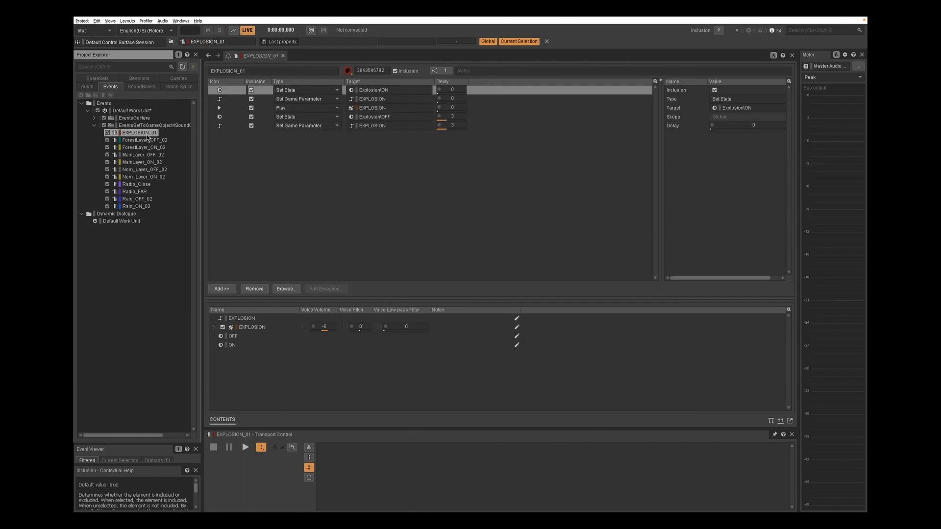
pyautogui.click(144, 140)
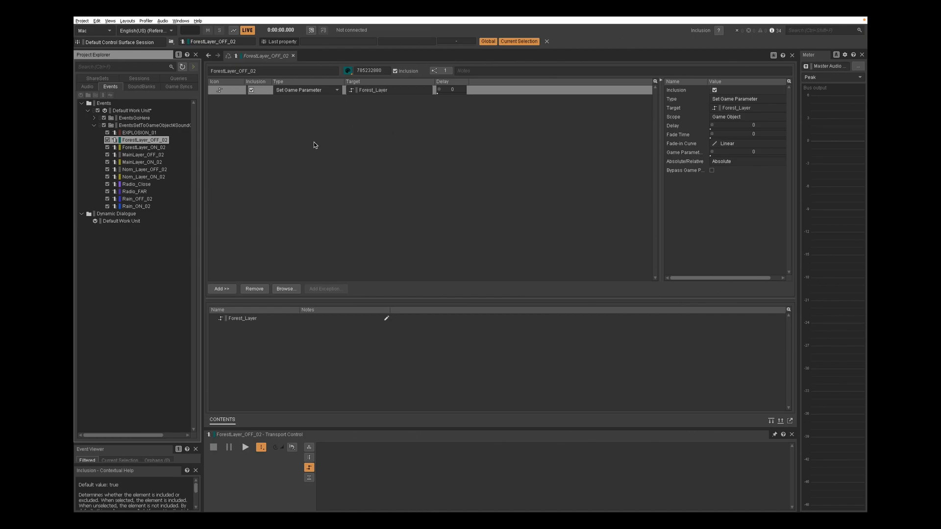
# Open the Soundcaster, play the StartGame event and adjust the Rain_Sounds RTPC slider while listening
pyautogui.hotkey('shift', 's')
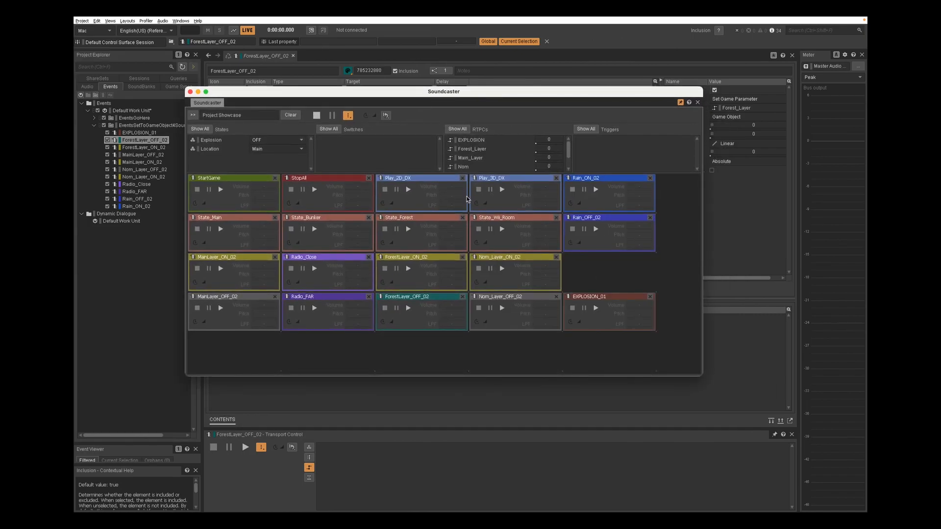
pyautogui.click(220, 189)
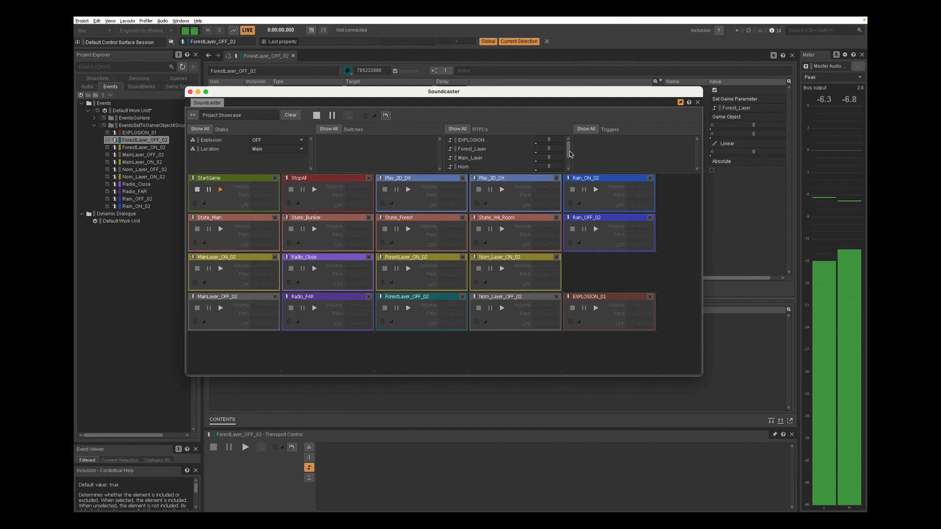
pyautogui.moveTo(568, 152); pyautogui.dragTo(572, 182)
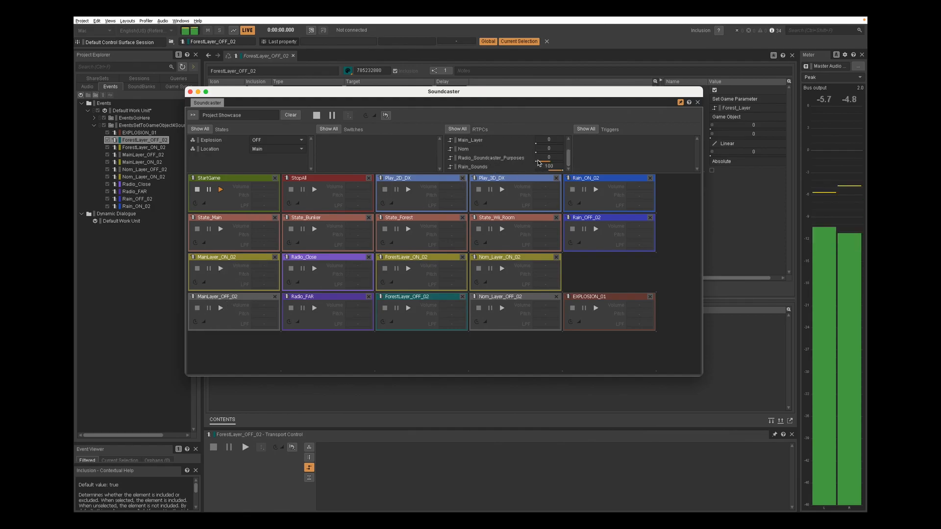
pyautogui.moveTo(536, 162); pyautogui.dragTo(586, 166)
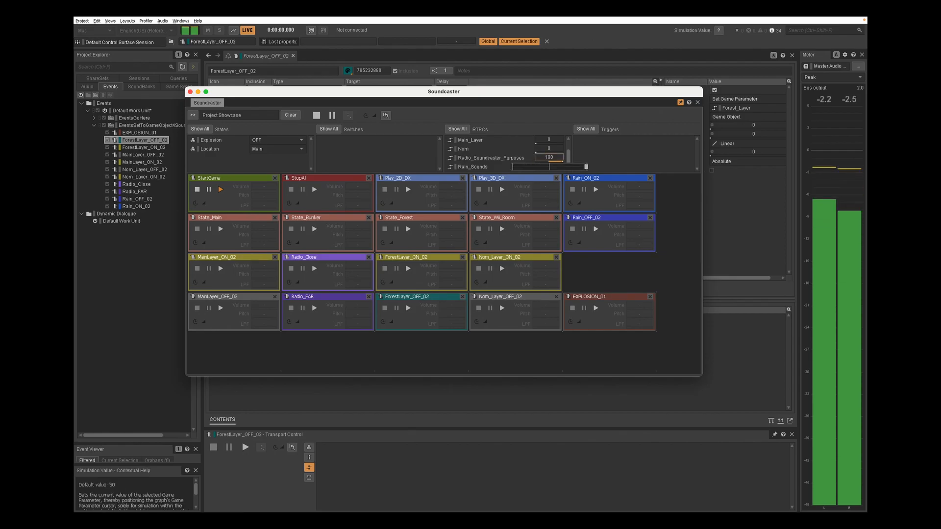
pyautogui.moveTo(586, 167); pyautogui.dragTo(513, 166)
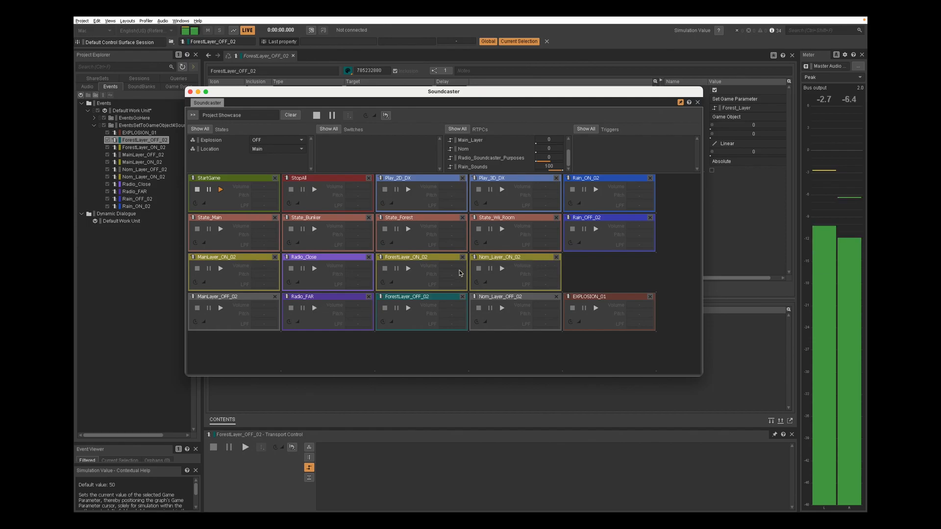
# Trigger the State_Bunker event and then the State_Main event in the Soundcaster
pyautogui.click(313, 230)
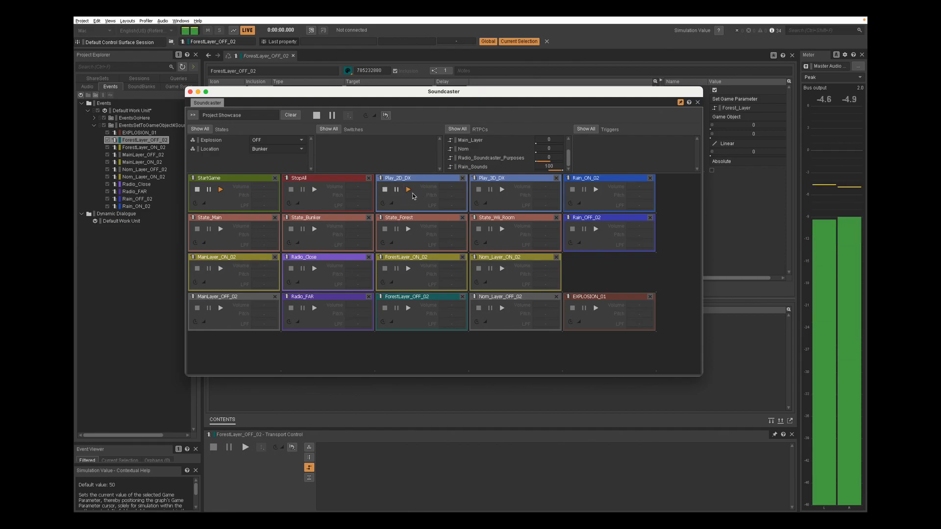
pyautogui.click(220, 229)
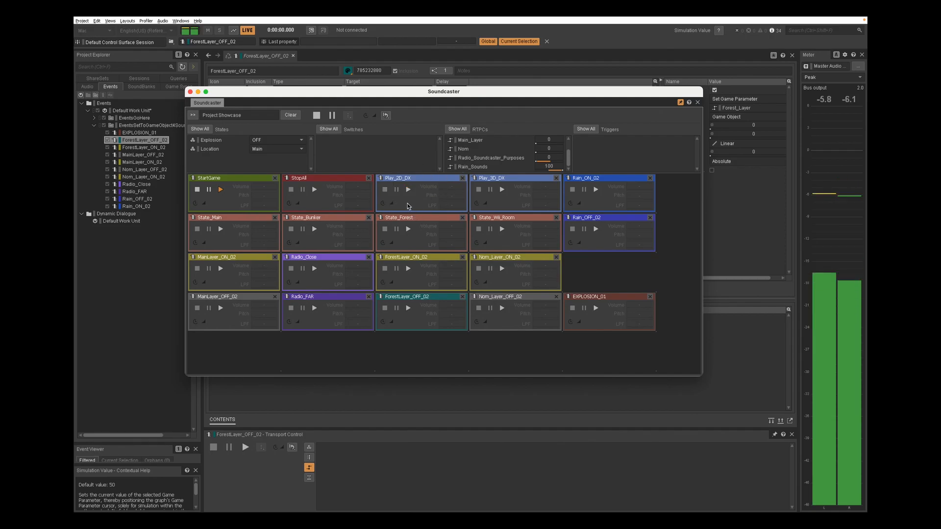
# Audition the EXPLOSION_01 event while switching between the State_Main and State_Wii_Room events in the Soundcaster, then close it
pyautogui.click(594, 307)
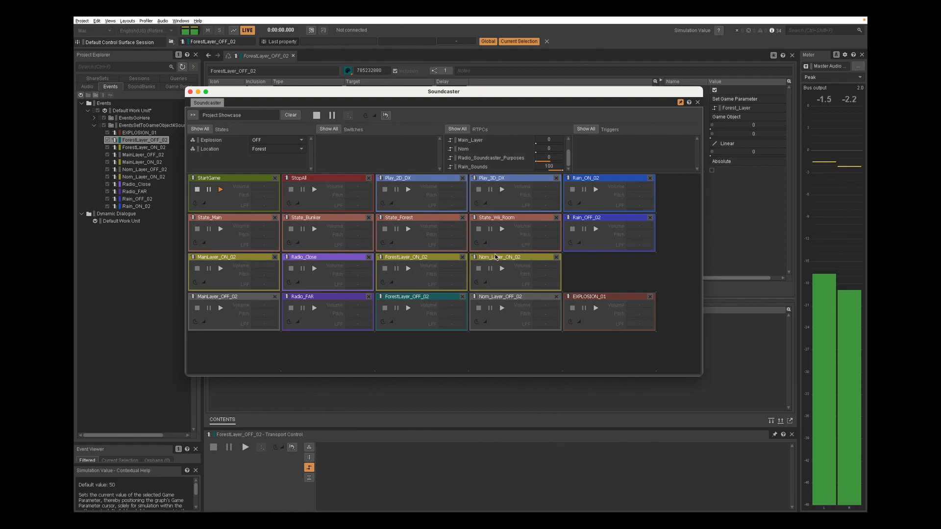
pyautogui.click(220, 228)
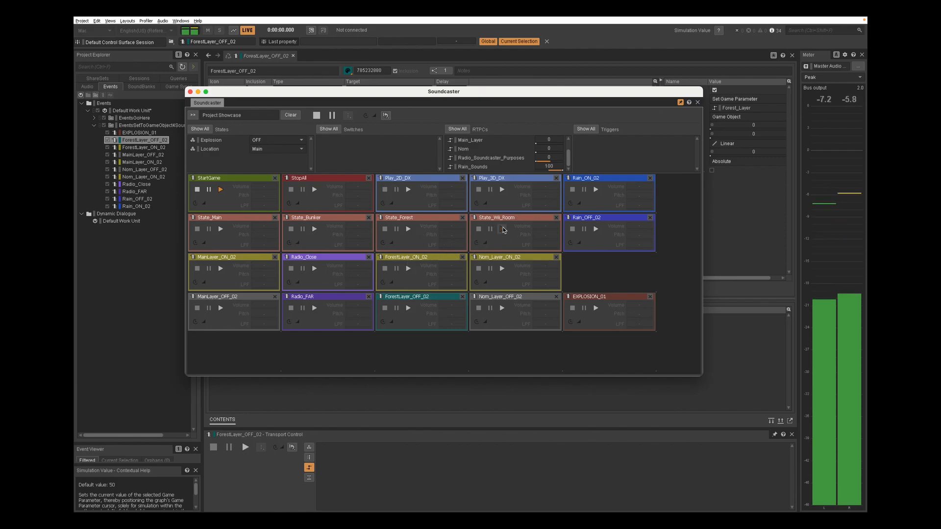
pyautogui.click(503, 230)
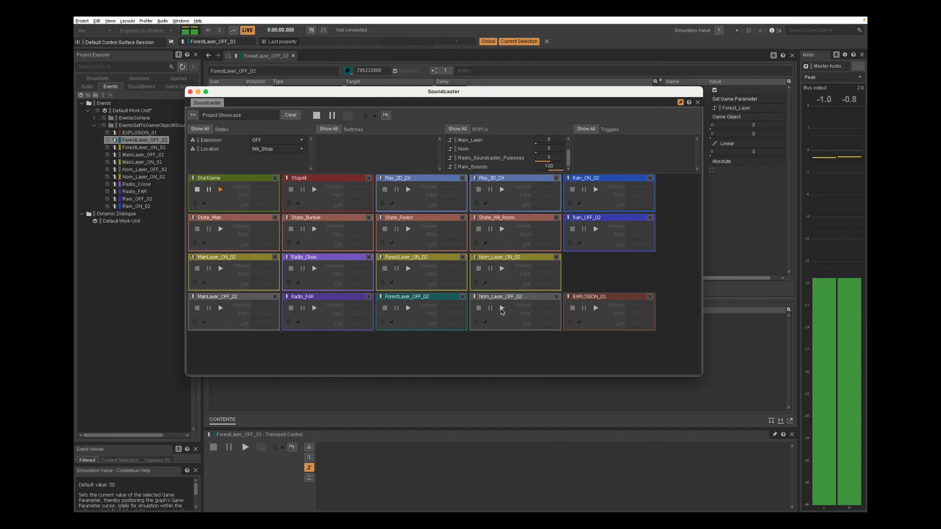
pyautogui.click(595, 309)
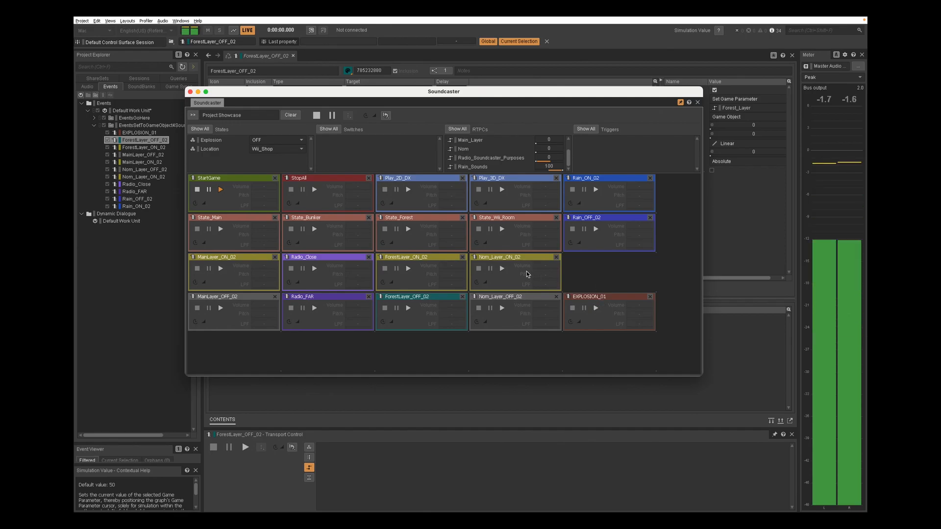
pyautogui.click(220, 229)
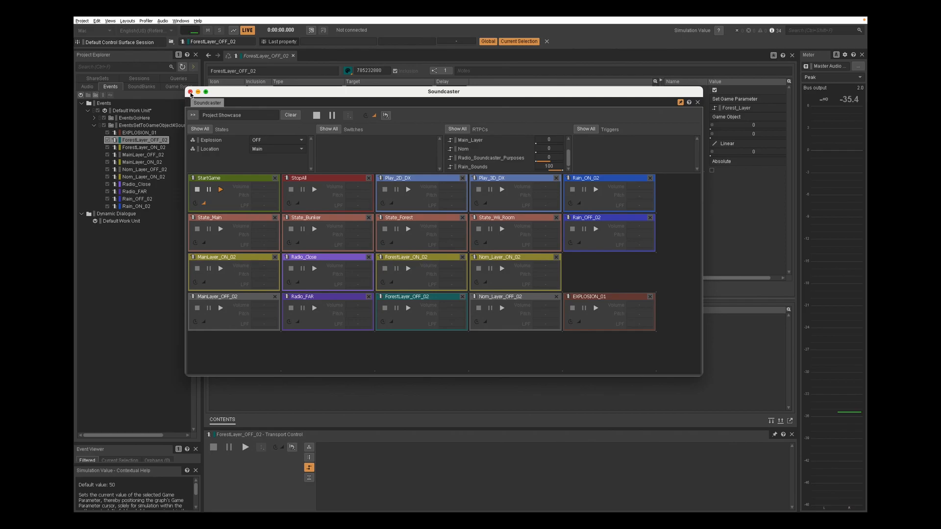
pyautogui.click(190, 92)
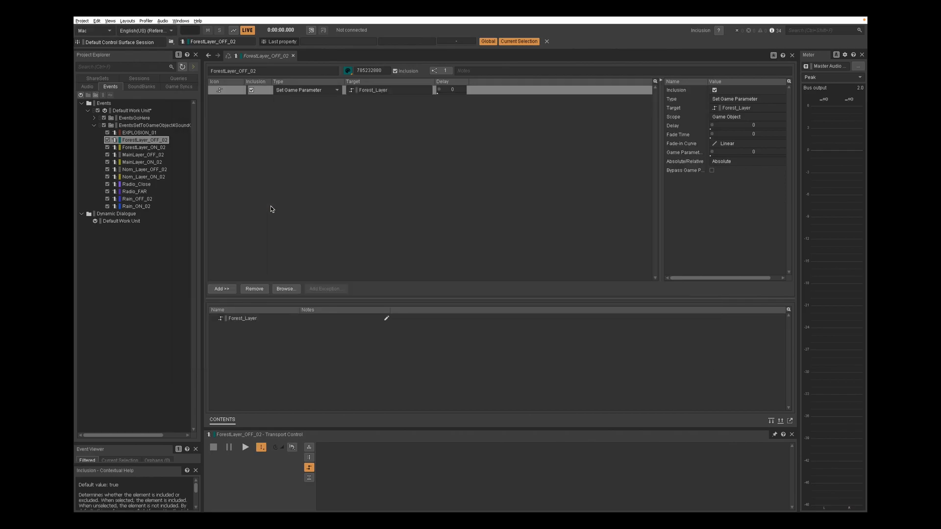
# Switch to Unity's Scene view and enable the Mesh Renderer of the Spooky Switch cube
pyautogui.press('super+Tab')
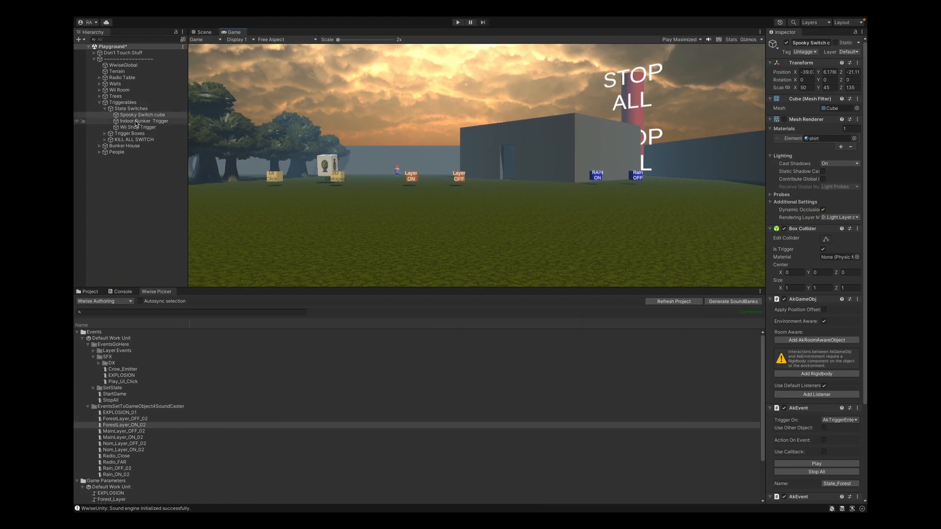
pyautogui.click(204, 33)
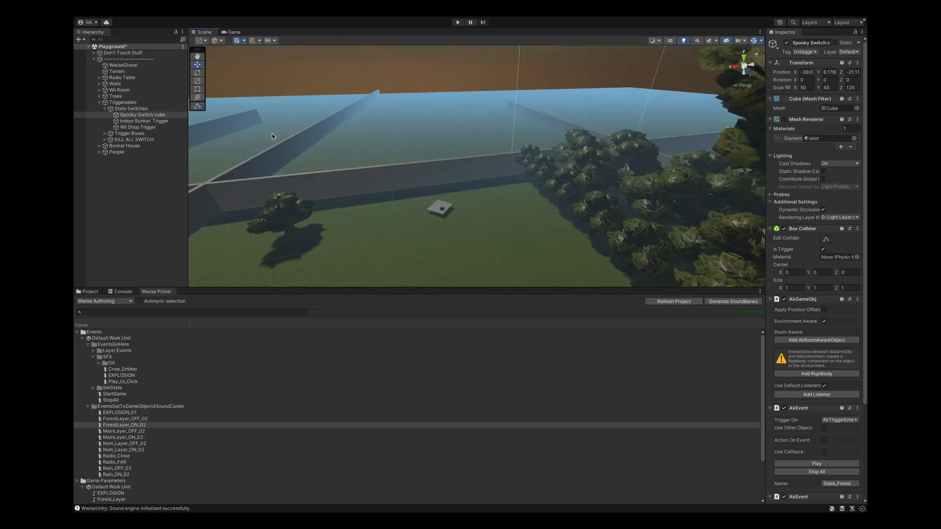
pyautogui.moveTo(426, 181); pyautogui.dragTo(671, 157)
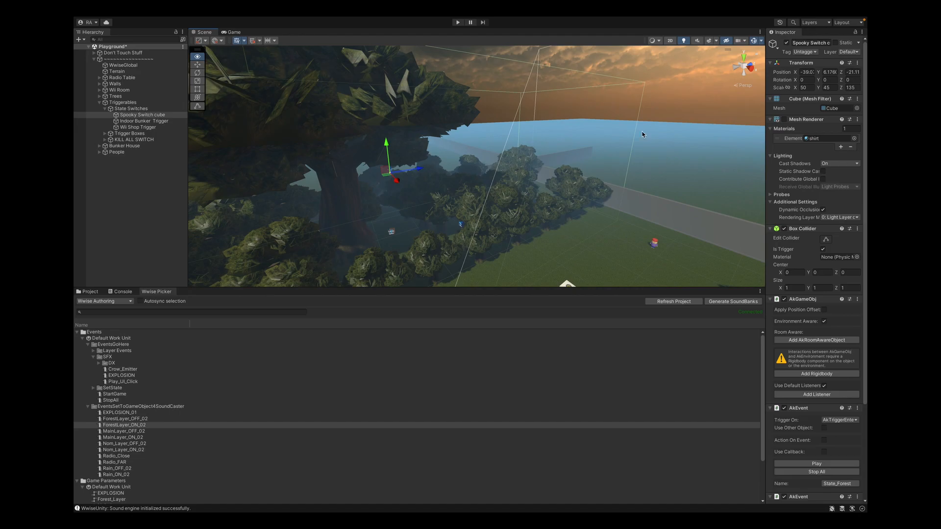
pyautogui.click(784, 119)
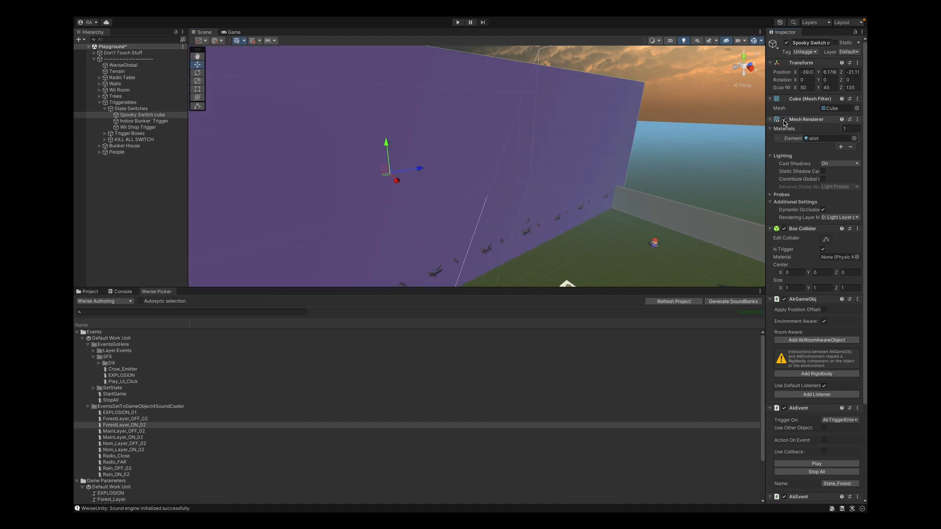
pyautogui.moveTo(618, 175); pyautogui.dragTo(593, 177)
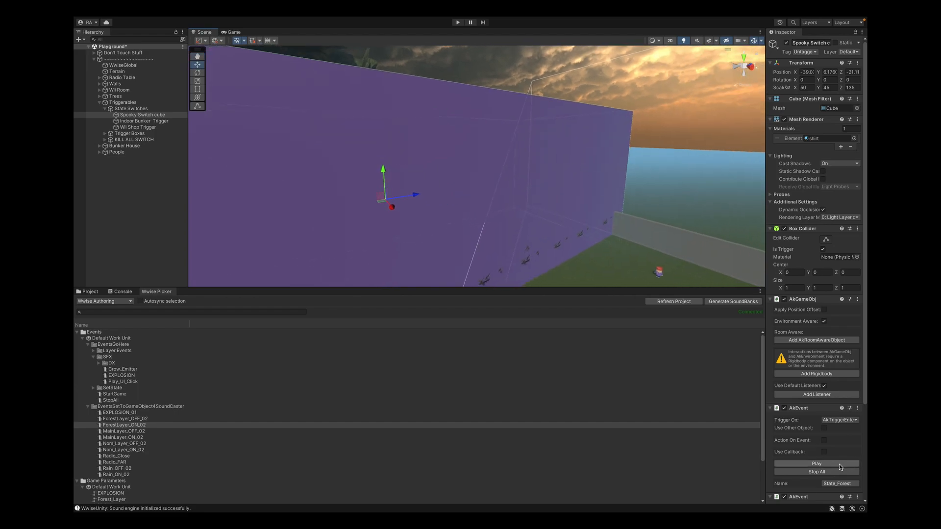
# Examine the Spooky Switch cube's two AkEvent components and the surrounding trigger areas in the scene
pyautogui.scroll(-5, 807, 412)
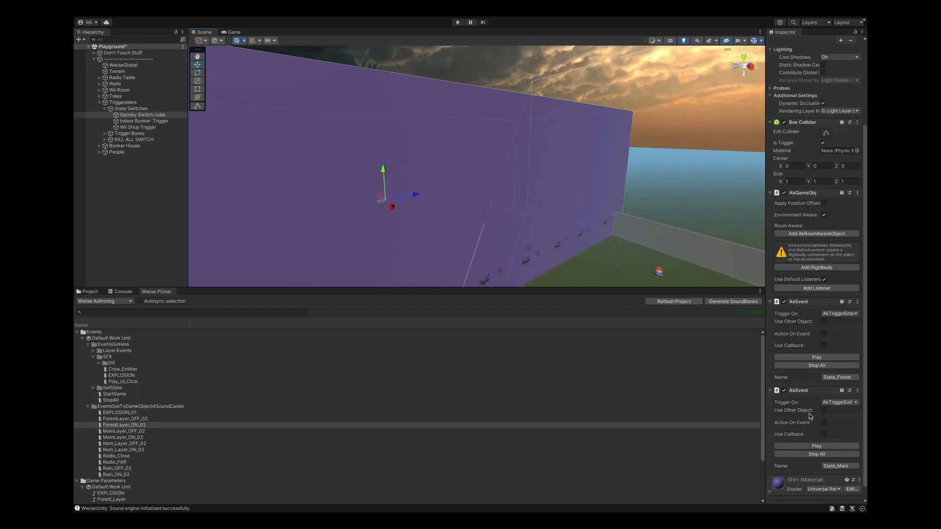
pyautogui.scroll(-1, 846, 376)
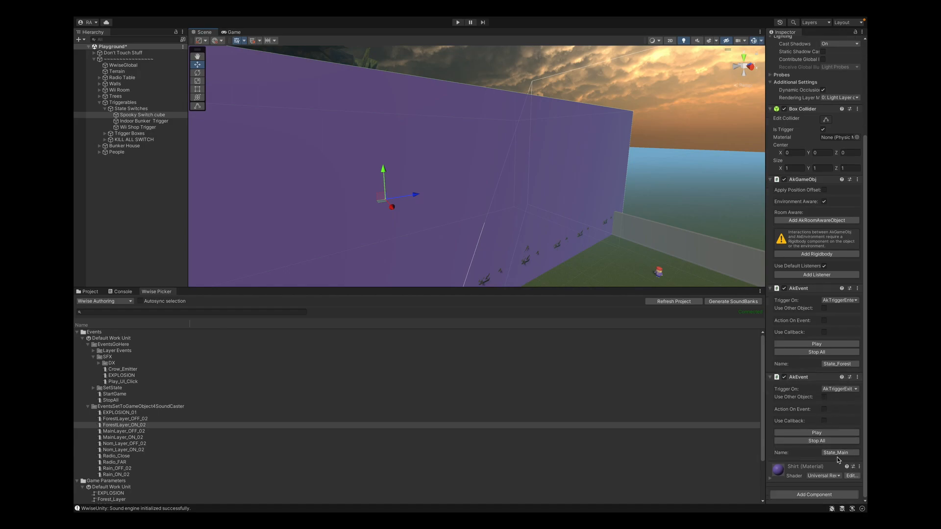
pyautogui.moveTo(381, 194); pyautogui.dragTo(525, 255)
pyautogui.moveTo(425, 195); pyautogui.dragTo(461, 206)
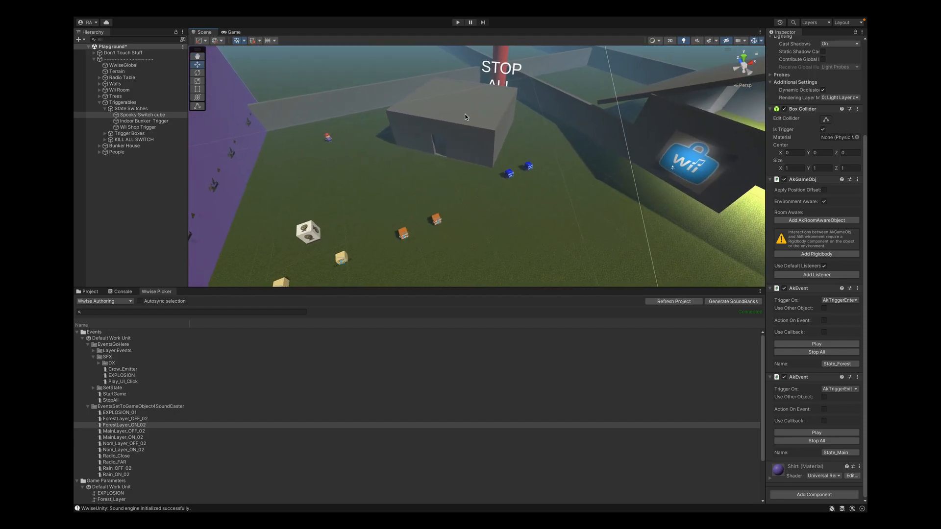
pyautogui.moveTo(445, 113); pyautogui.dragTo(415, 140)
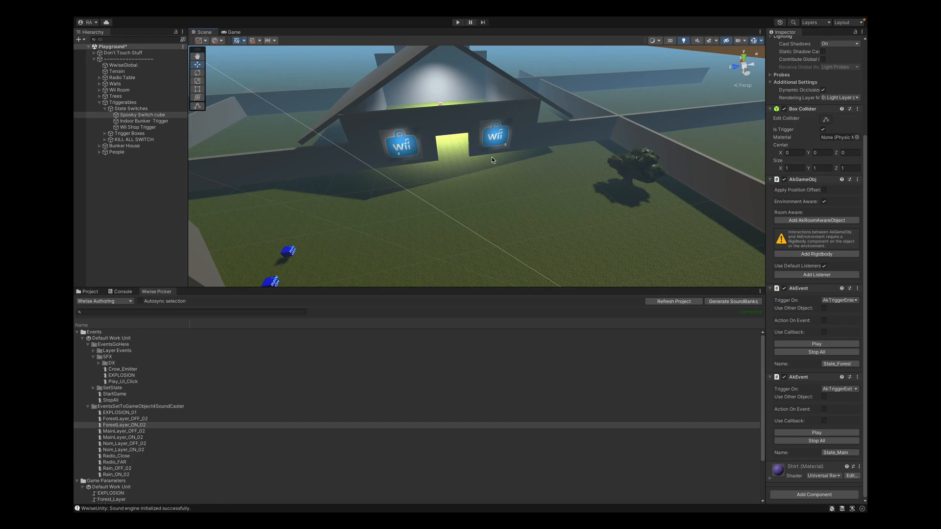